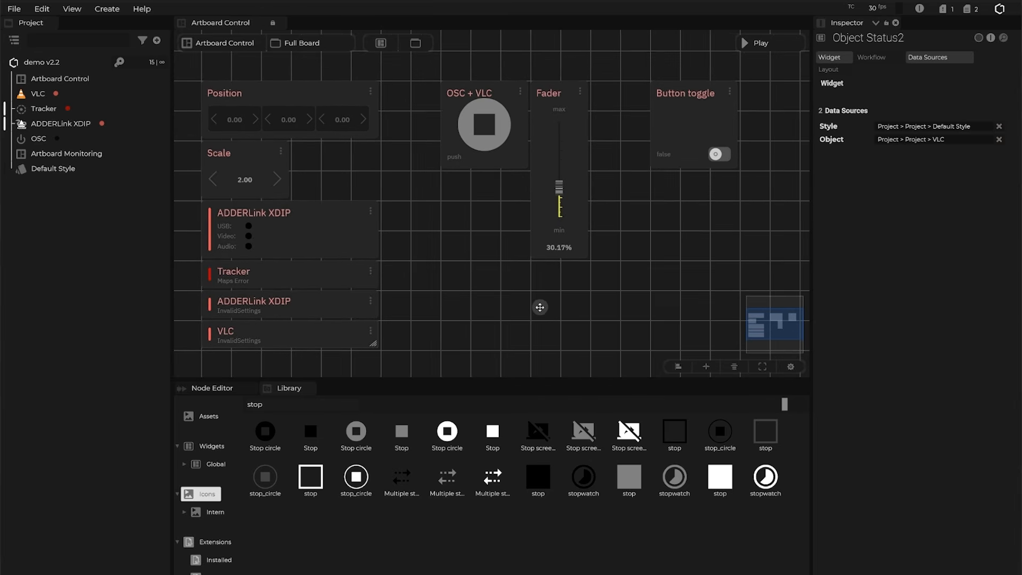
Play the Artboard Control board, raise the Fader to 43.04%, then exit play mode.
left_click(748, 42)
left_click_drag(554, 191, 556, 183)
left_click(762, 43)
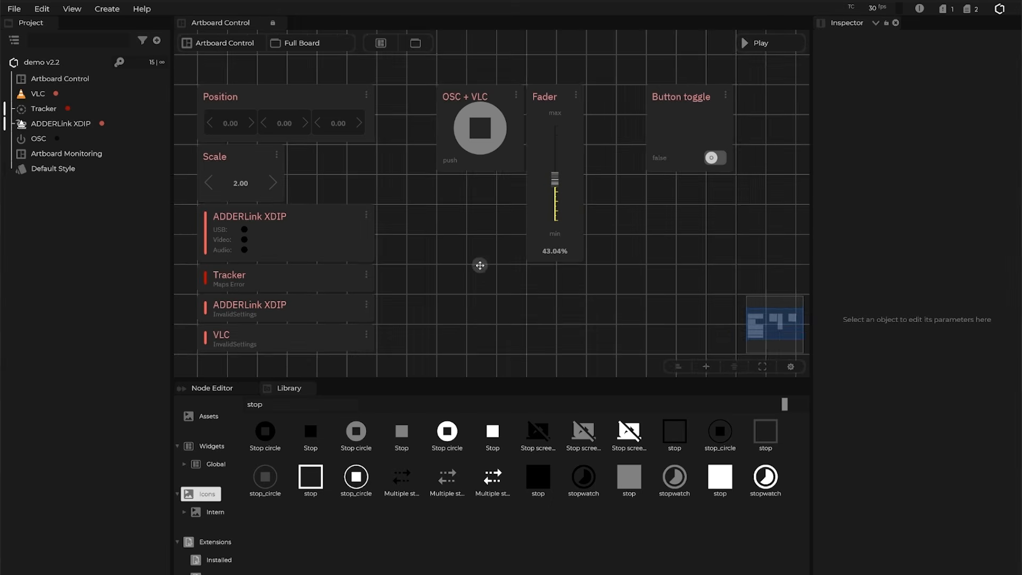
left_click_drag(480, 265, 516, 268)
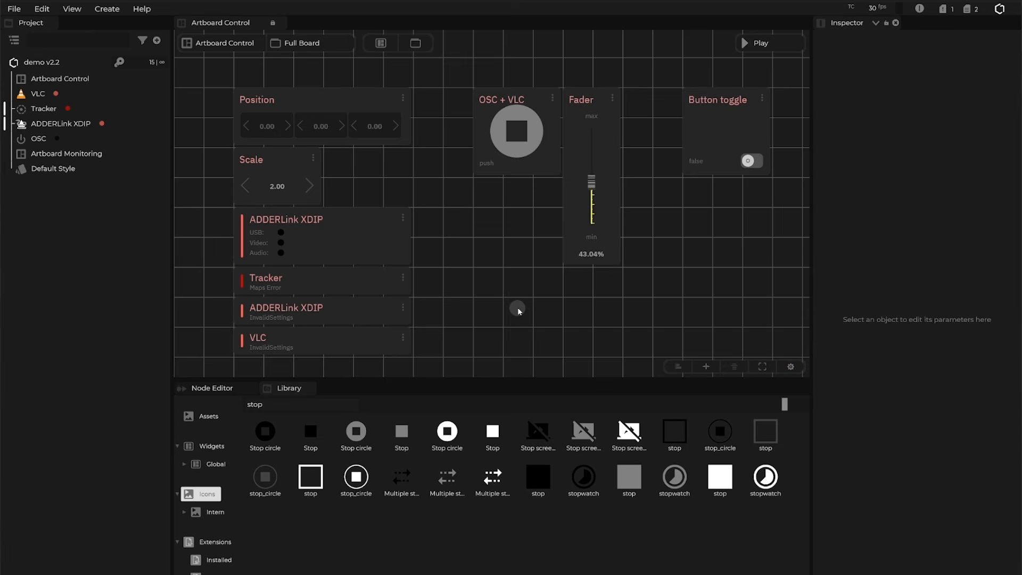
left_click_drag(519, 312, 514, 281)
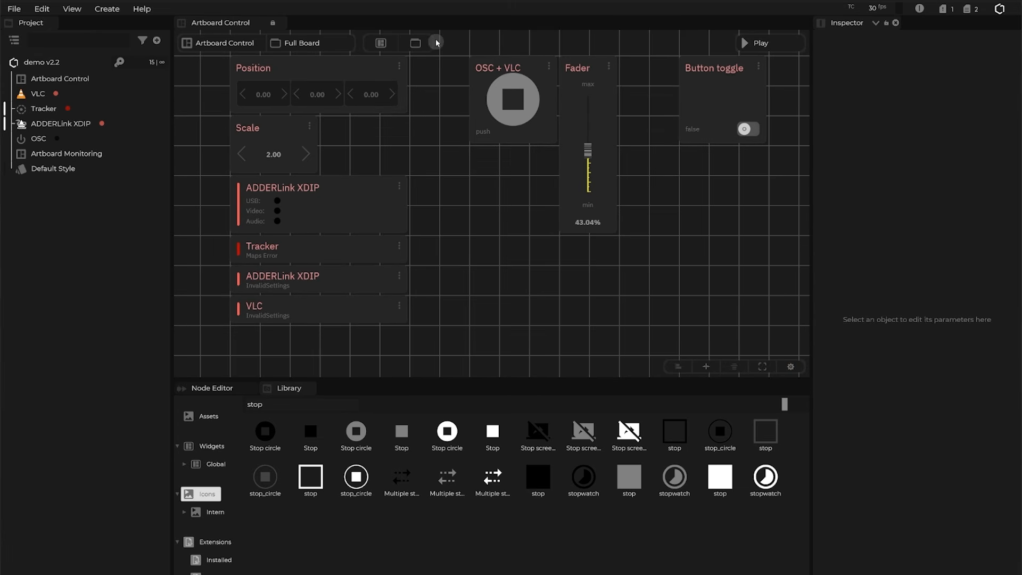
Add a Frame widget to the board and place it beside the existing widgets.
left_click(419, 46)
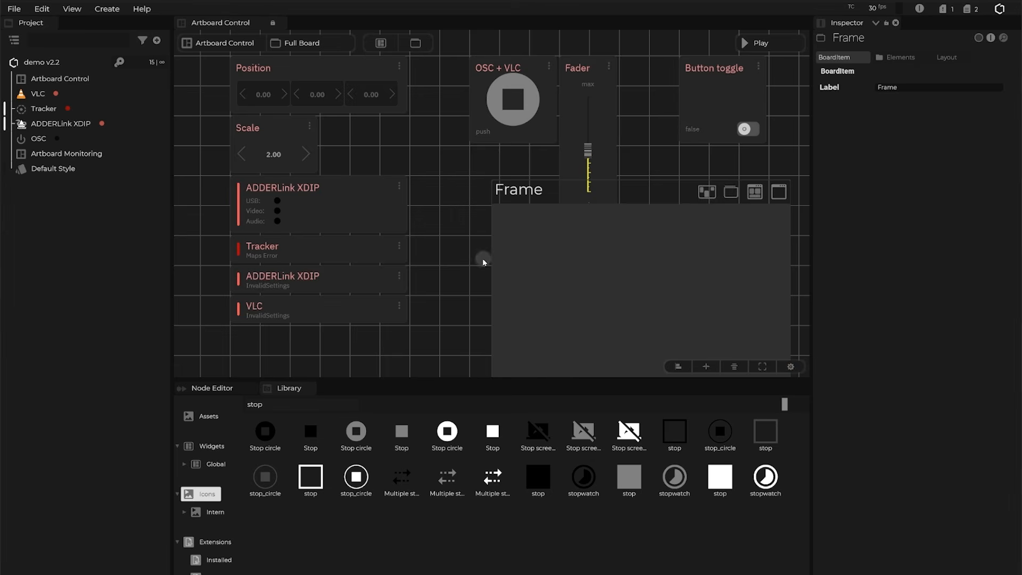
left_click_drag(482, 258, 454, 208)
right_click(440, 167)
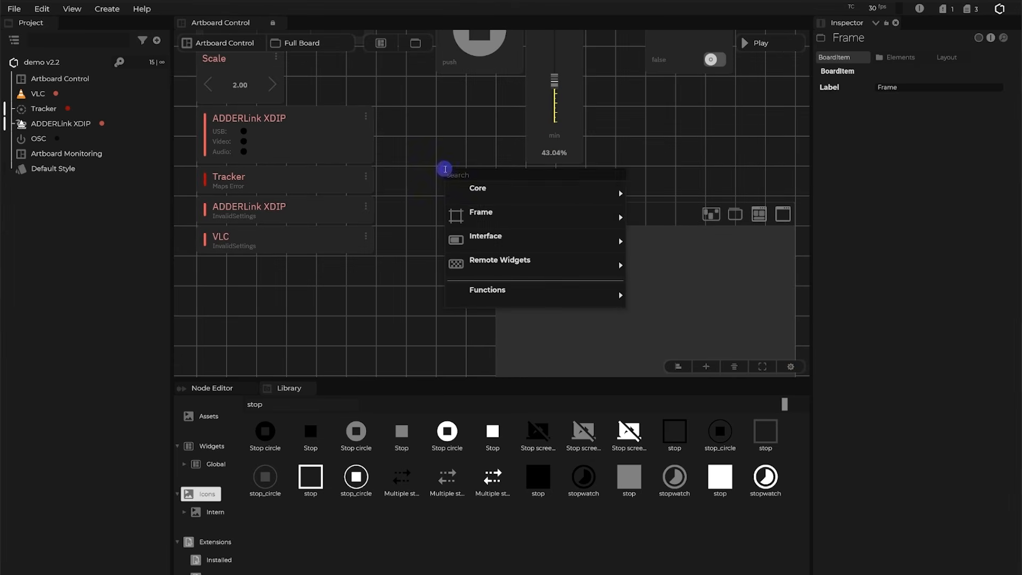
mouse_move(508, 219)
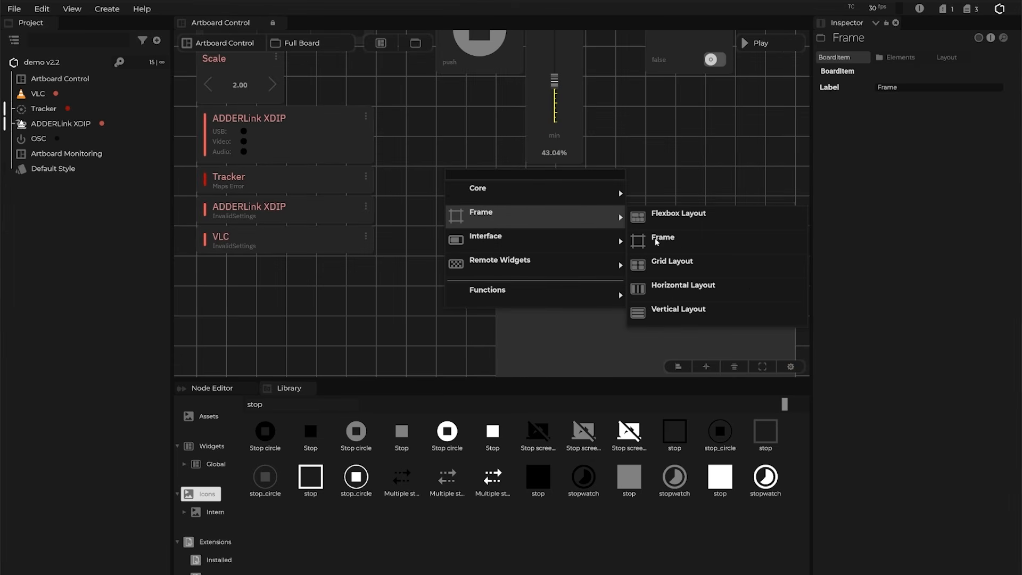
left_click(403, 316)
left_click_drag(439, 296, 436, 210)
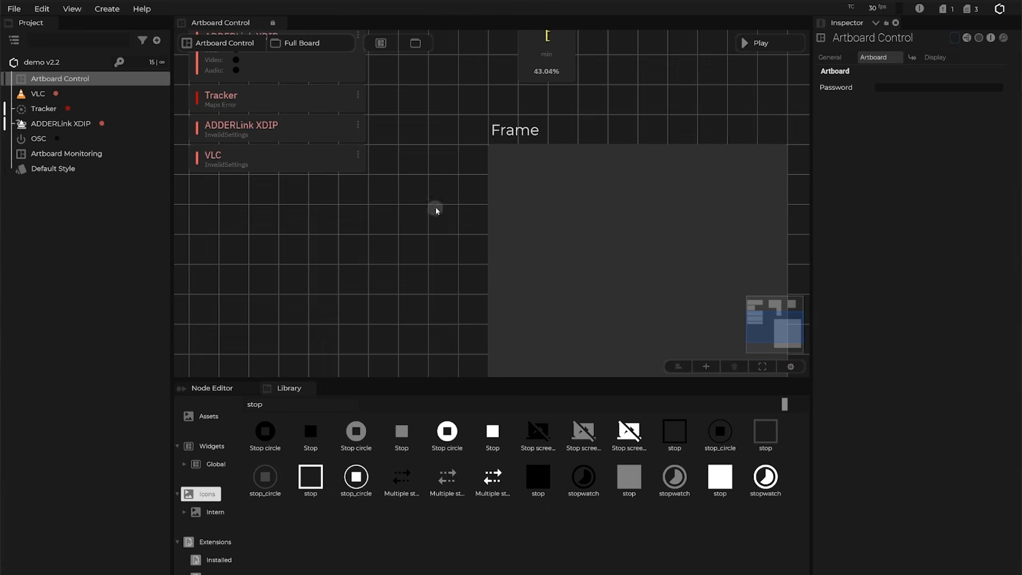
left_click_drag(532, 137, 477, 151)
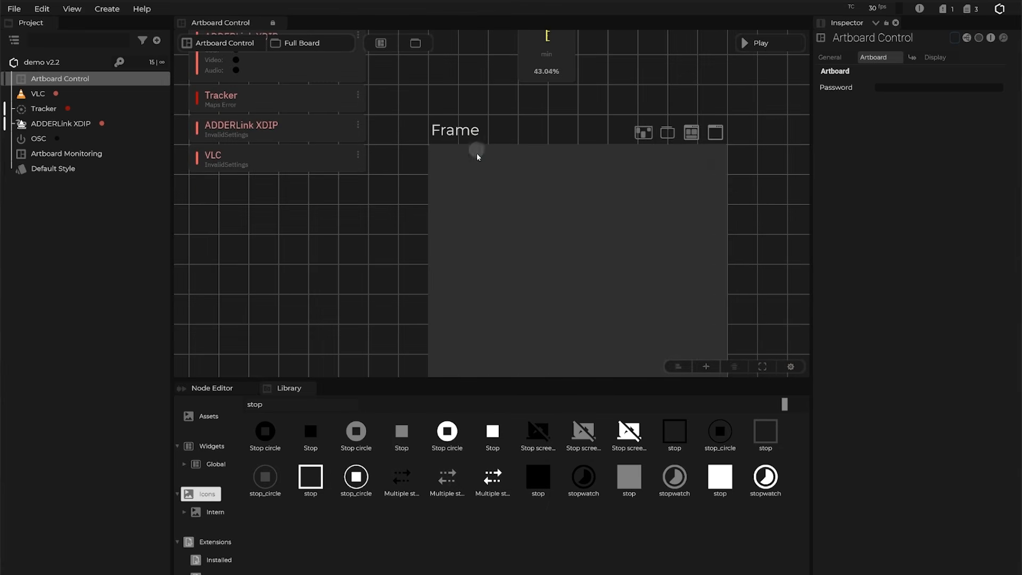
Enlarge the Frame to the right and down, and give the board canvas more vertical space.
scroll(477, 159, "down", 5)
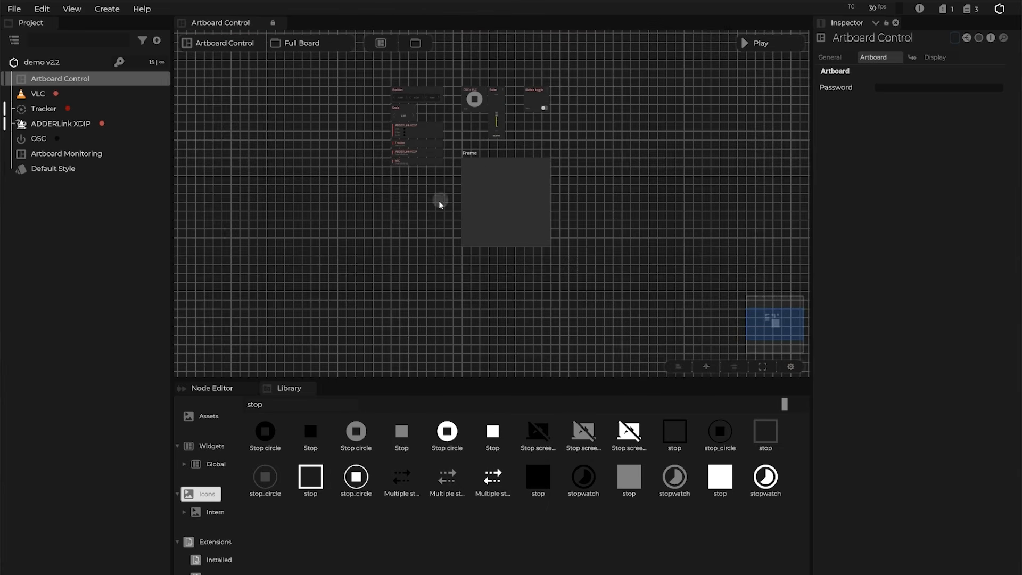
left_click(548, 246)
scroll(550, 249, "up", 5)
left_click(548, 243)
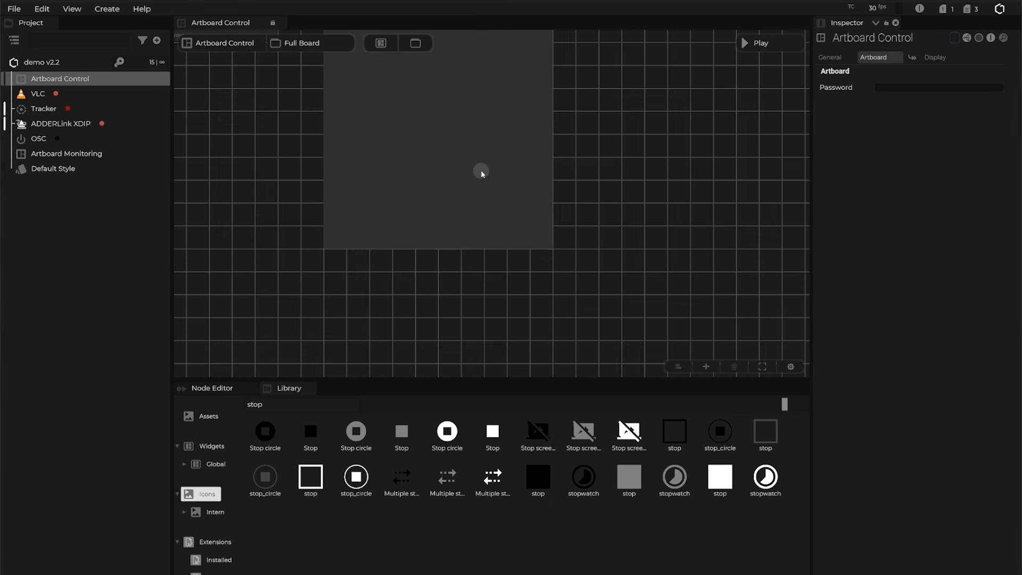
left_click_drag(491, 155, 442, 248)
left_click(305, 104)
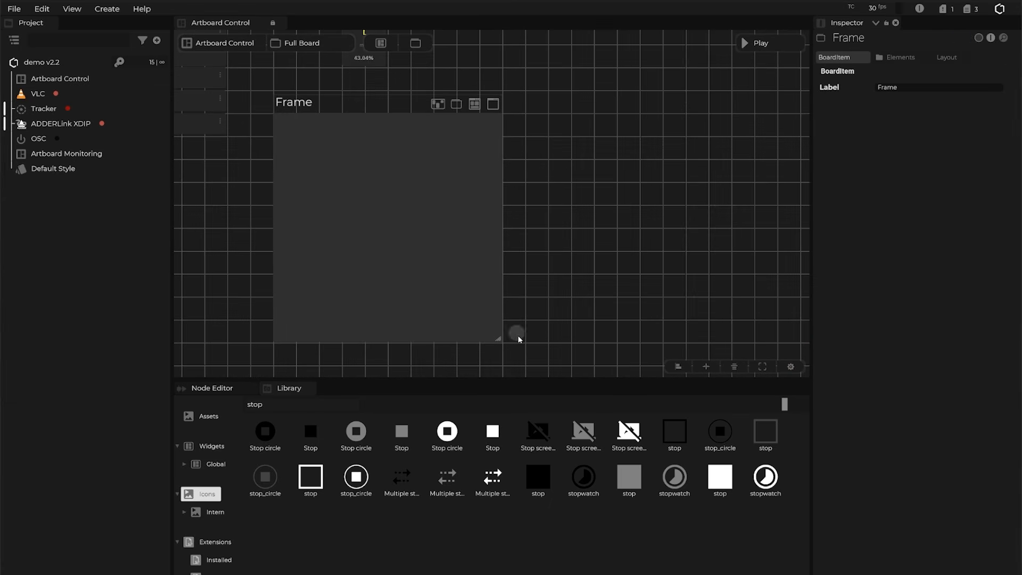
left_click_drag(499, 339, 658, 364)
left_click_drag(683, 312, 632, 277)
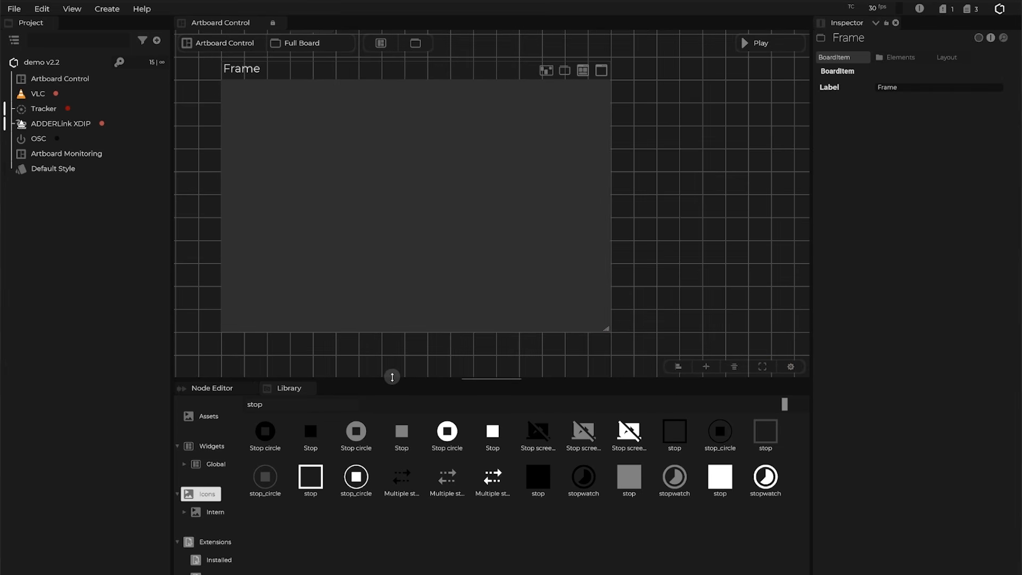
left_click_drag(405, 378, 403, 506)
left_click_drag(399, 422, 534, 506)
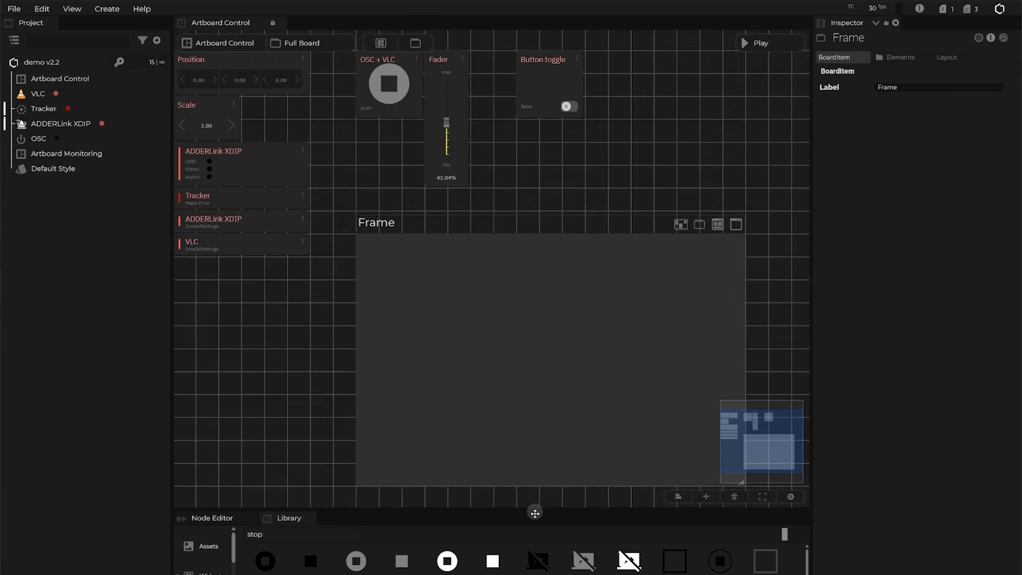
left_click_drag(304, 321, 347, 378)
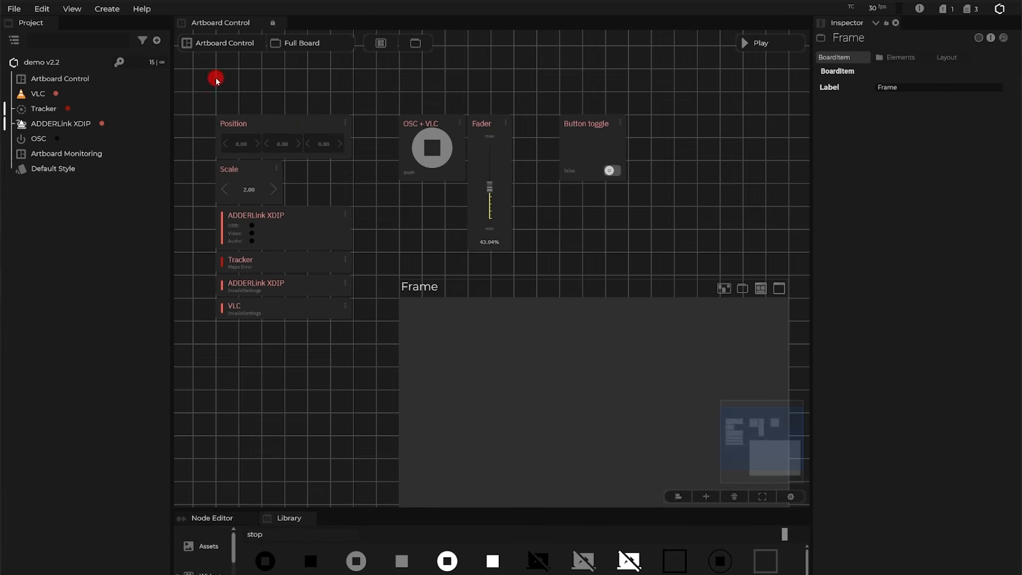
Marquee-select the seven widgets and drop them inside the Frame.
left_click_drag(646, 264, 645, 263)
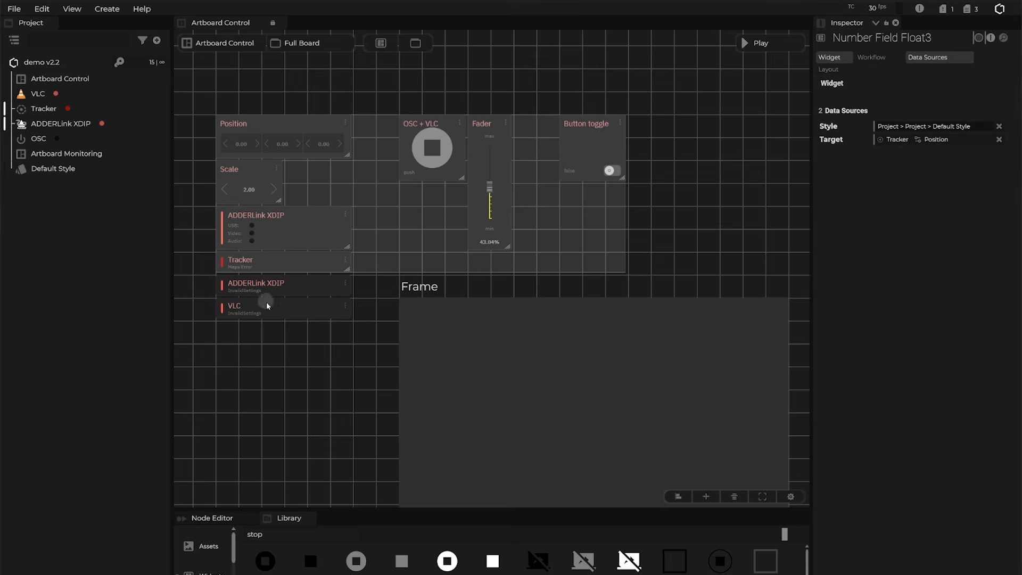
left_click_drag(434, 293, 424, 348)
left_click(229, 179)
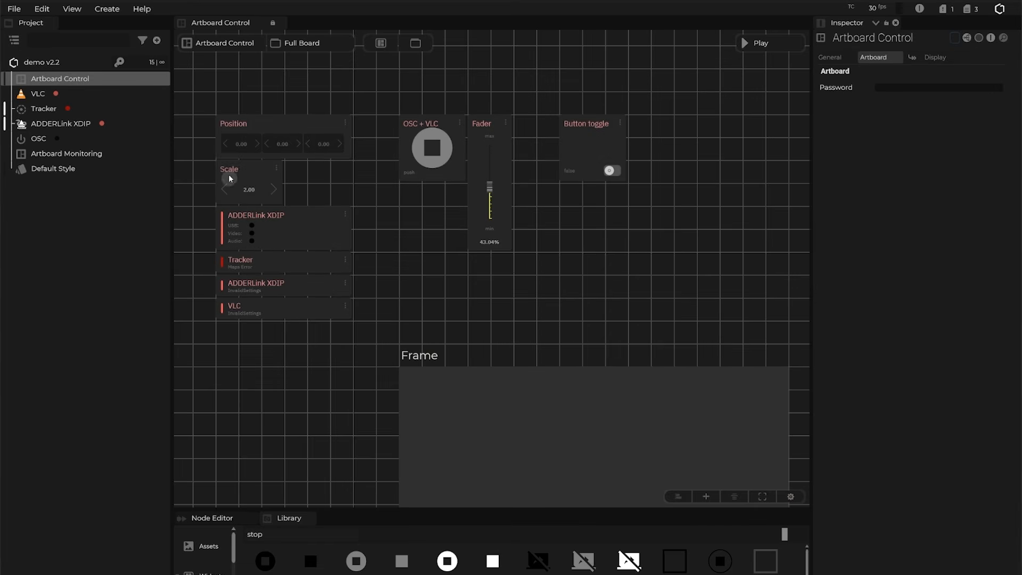
left_click_drag(222, 97, 648, 347)
left_click_drag(253, 142, 455, 412)
left_click_drag(501, 302, 347, 111)
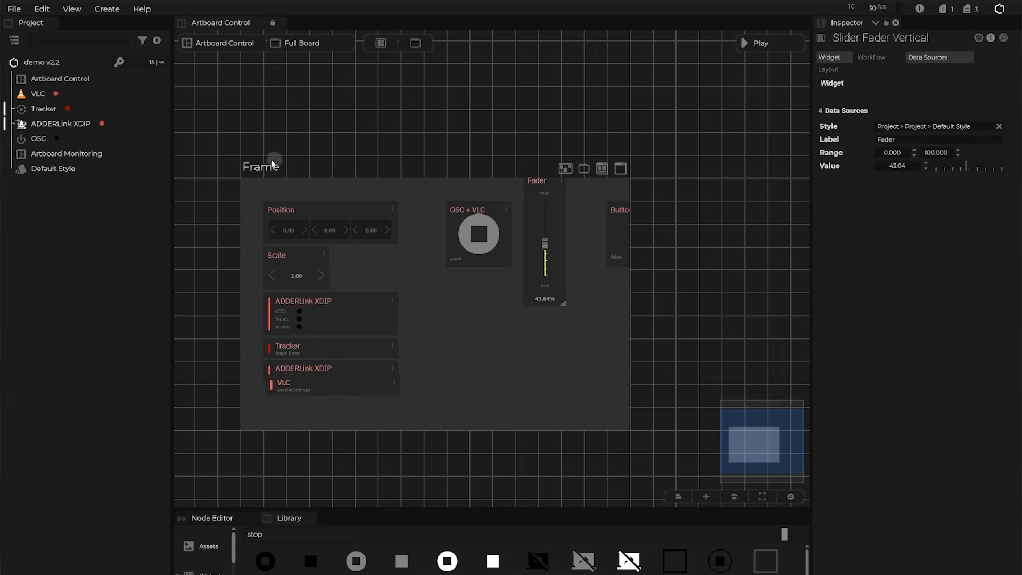
Enlarge the Frame so the Button toggle fits, and reposition the Fader inside it.
left_click(267, 165)
left_click_drag(625, 427, 740, 473)
left_click_drag(608, 349, 618, 384)
left_click_drag(547, 247, 546, 276)
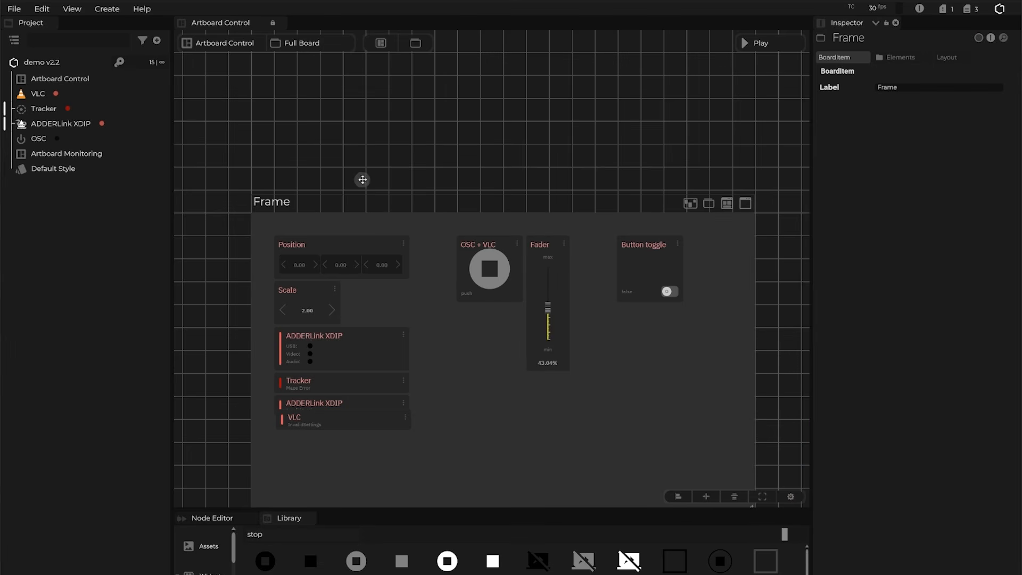
left_click_drag(361, 178, 326, 126)
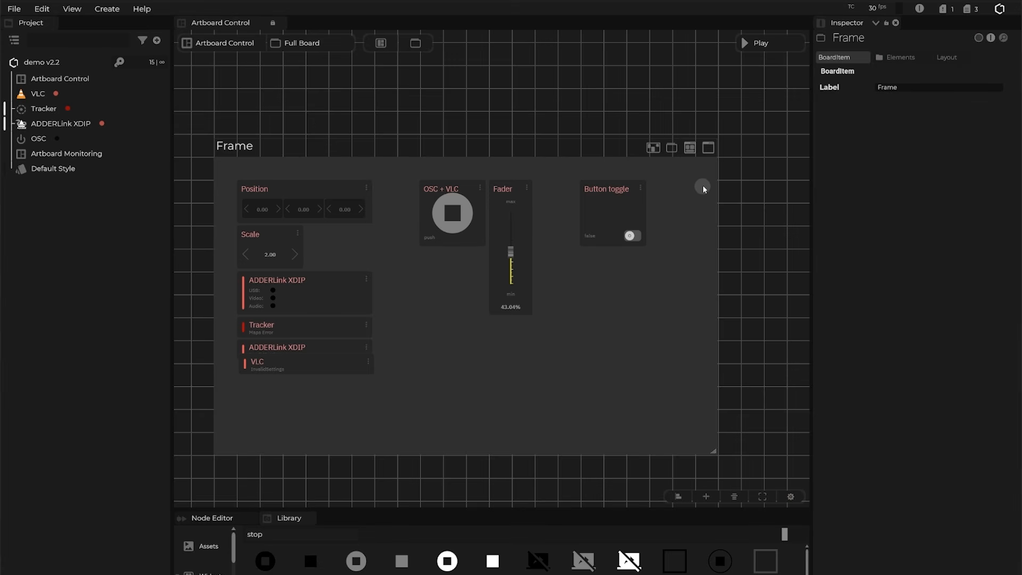
Open the Frame in a Board Player window and test the Fader, leaving it at 29.54%.
left_click(709, 148)
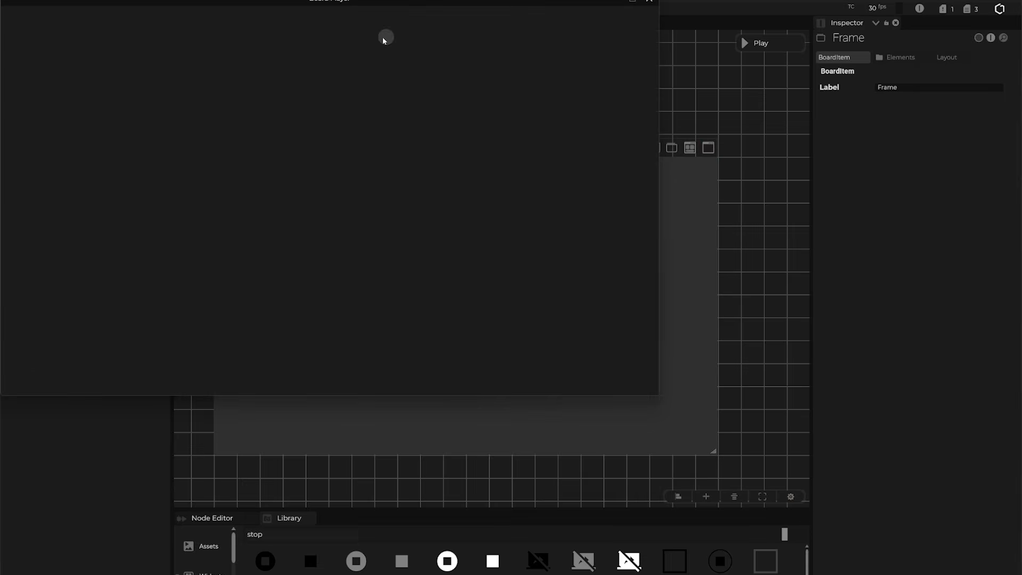
left_click_drag(278, 2, 454, 106)
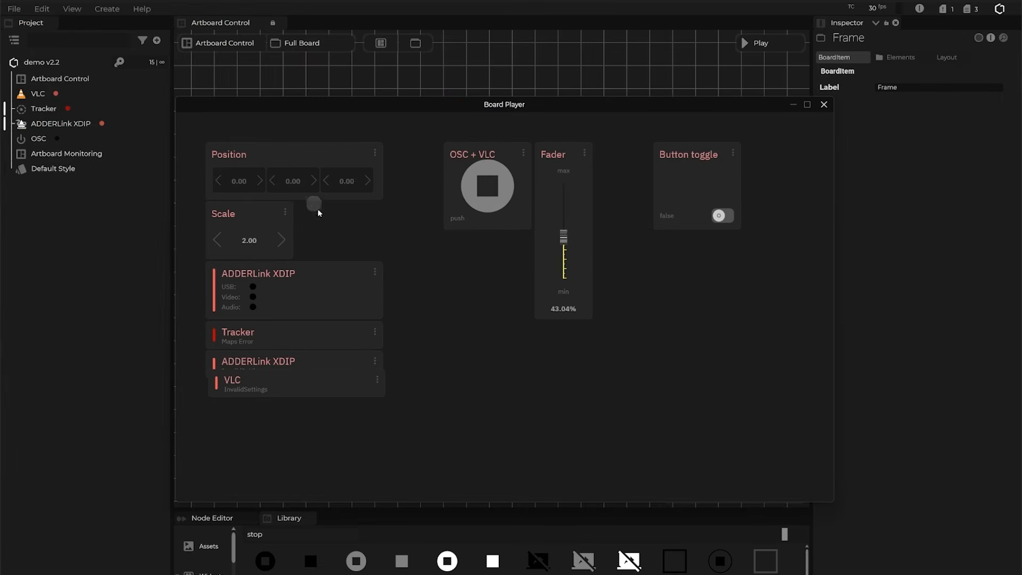
left_click_drag(559, 105, 596, 273)
mouse_move(597, 410)
left_mouse_down()
mouse_move(599, 420)
mouse_move(598, 352)
mouse_move(598, 416)
left_mouse_up()
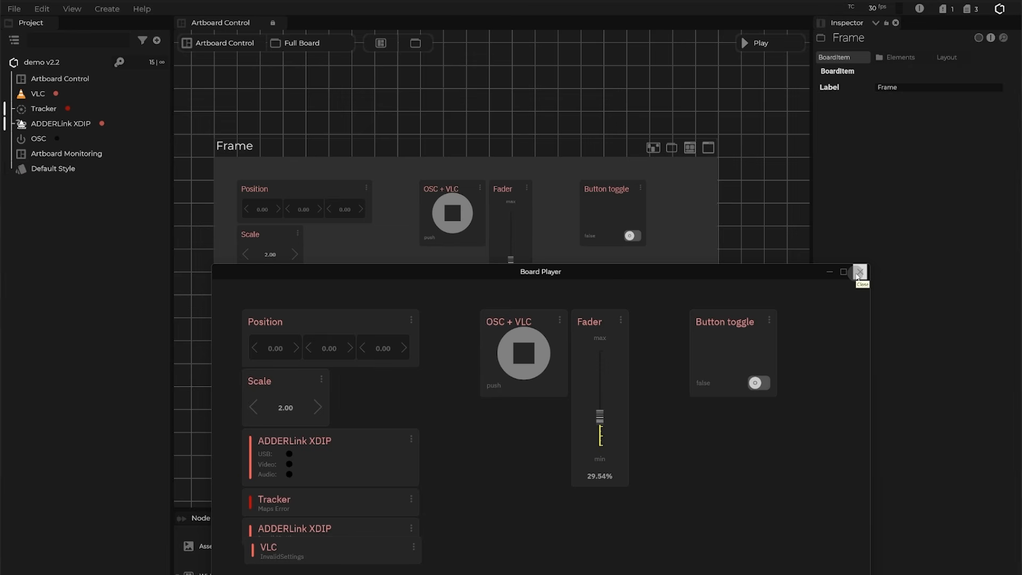
Close the Board Player, add a Web Grid Viewer, and set the Frame as its Home Frame.
left_click(858, 272)
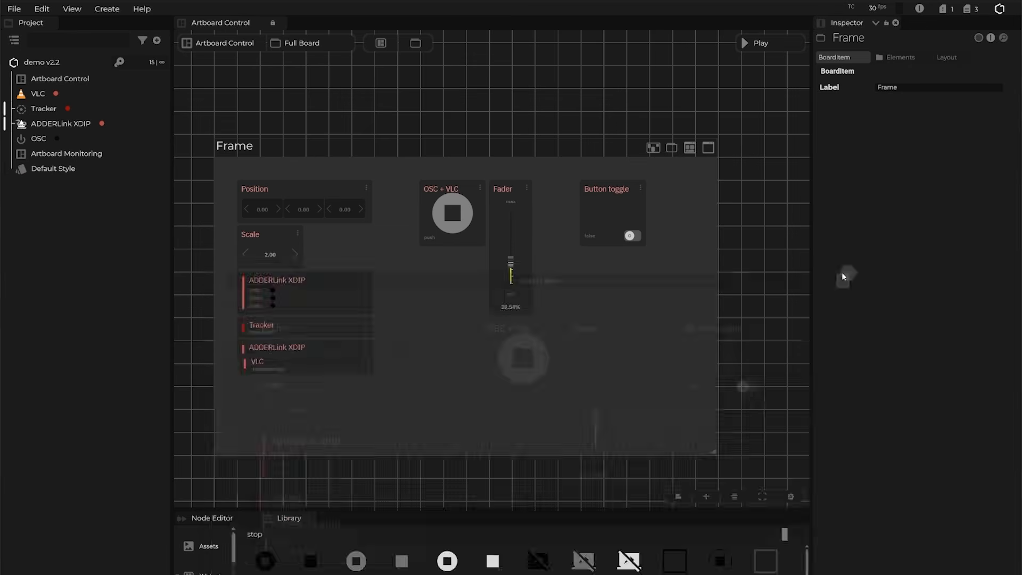
right_click(62, 226)
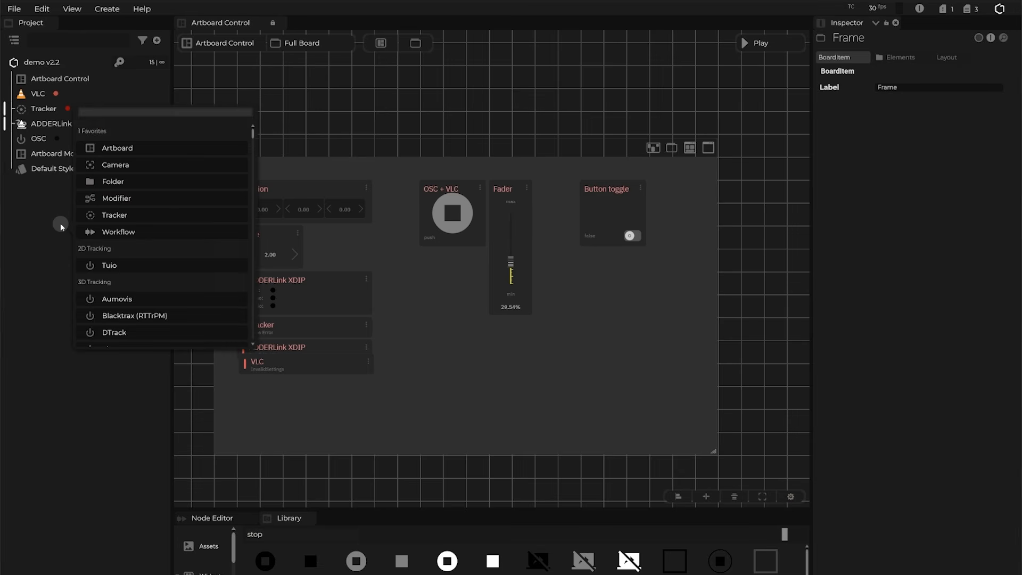
type("web")
left_click(113, 182)
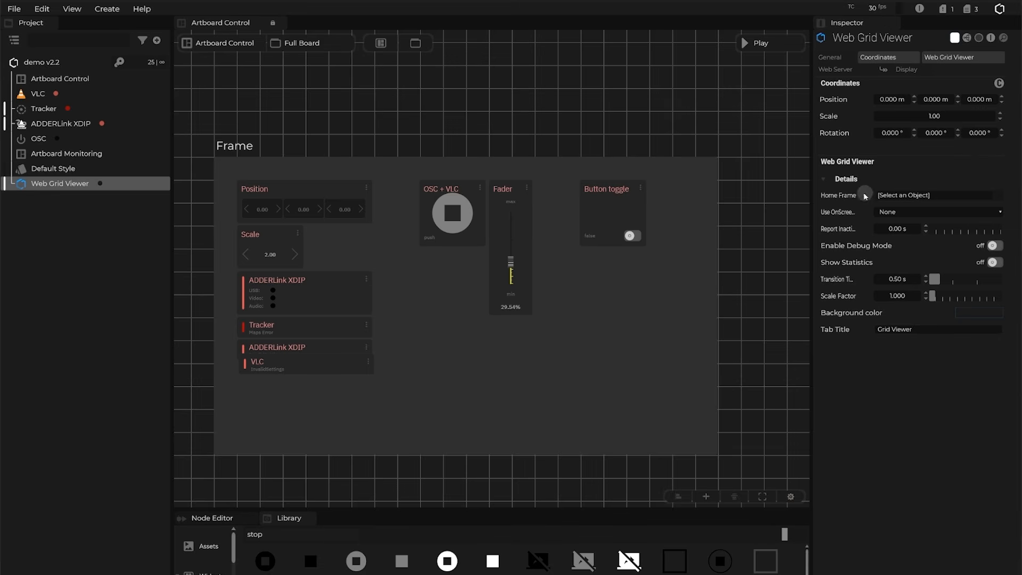
left_click(904, 195)
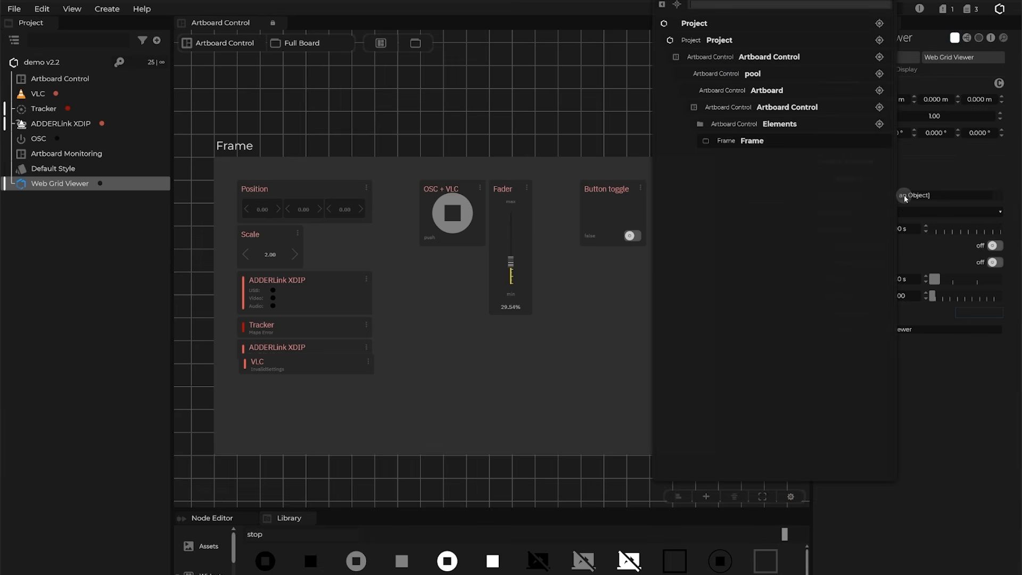
left_click(752, 141)
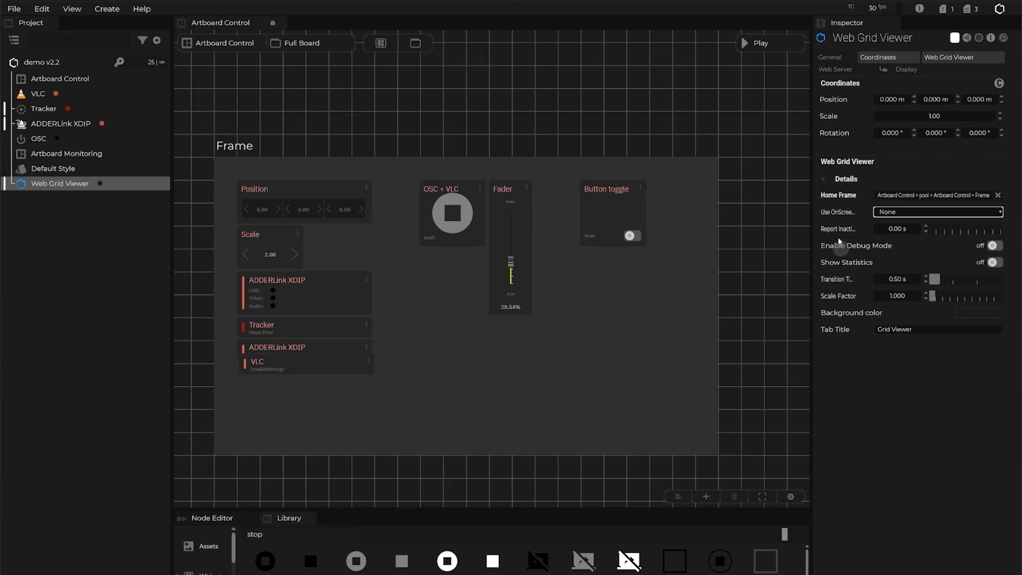
Show the Web Grid Viewer's web server settings and open its URL in the browser.
left_click(82, 182)
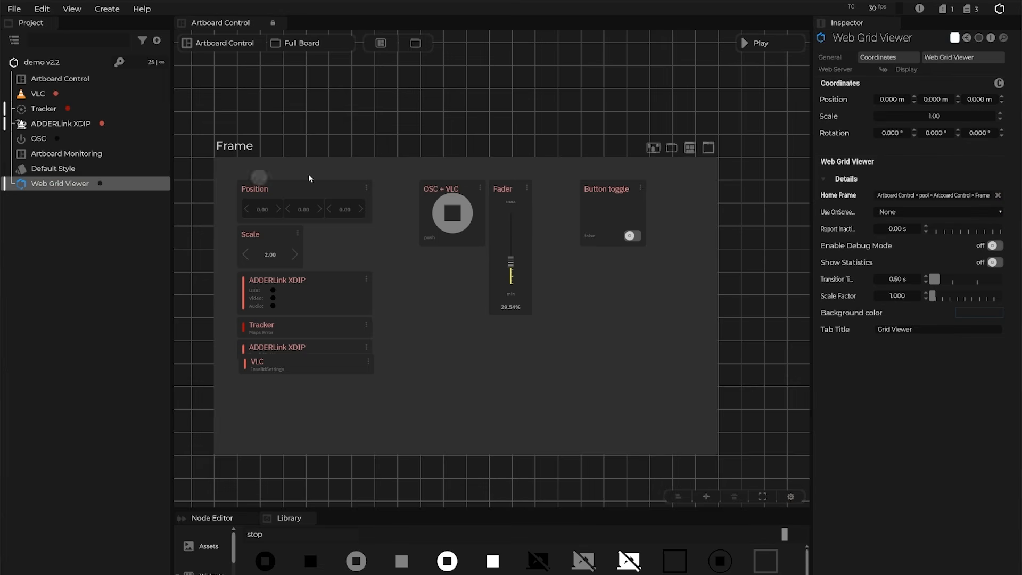
left_click(815, 70)
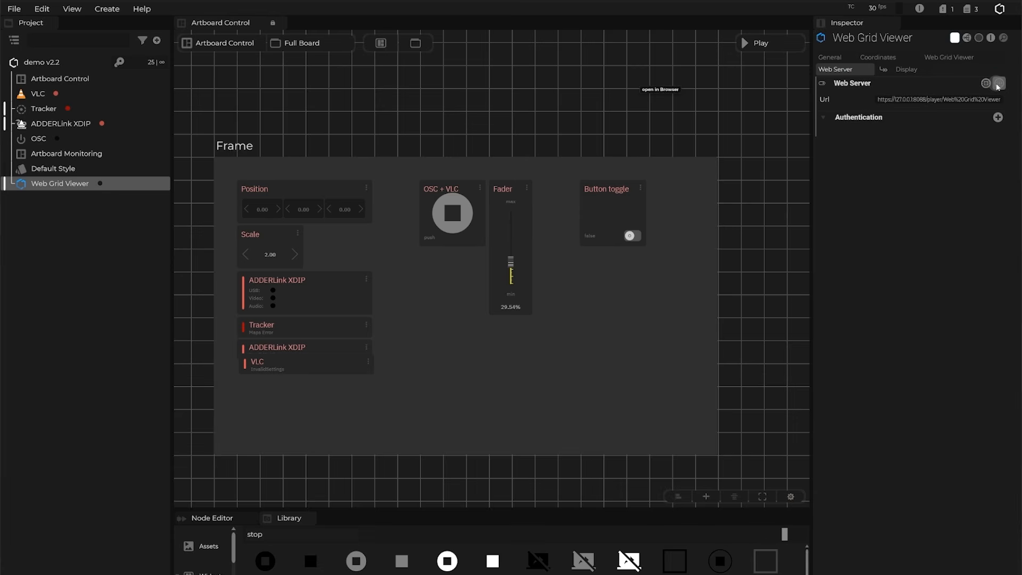
left_click(999, 87)
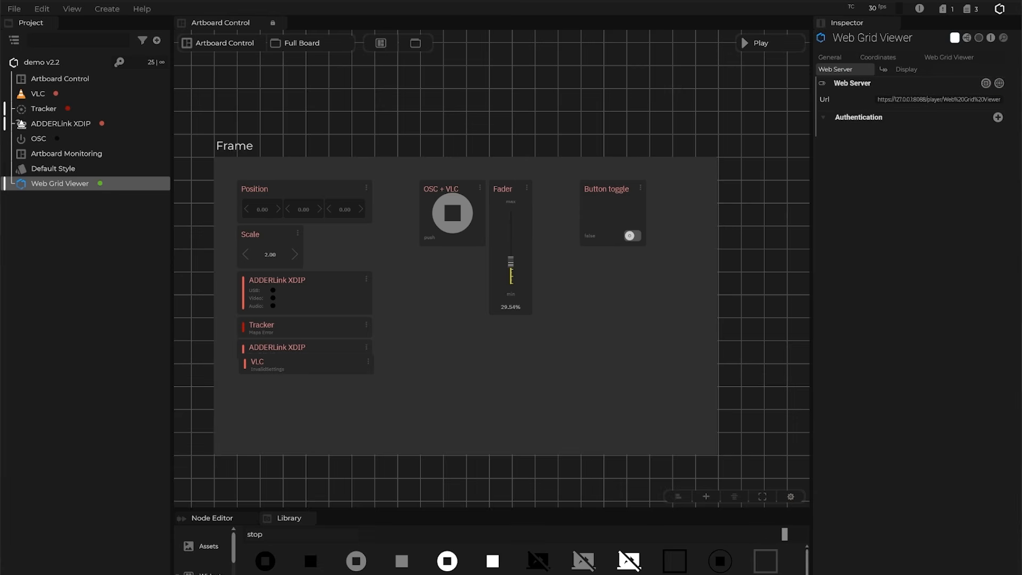
Position the Chrome Grid Viewer beside the artboard and drag its Fader down, then up to 85.44%.
left_click_drag(1021, 376, 898, 203)
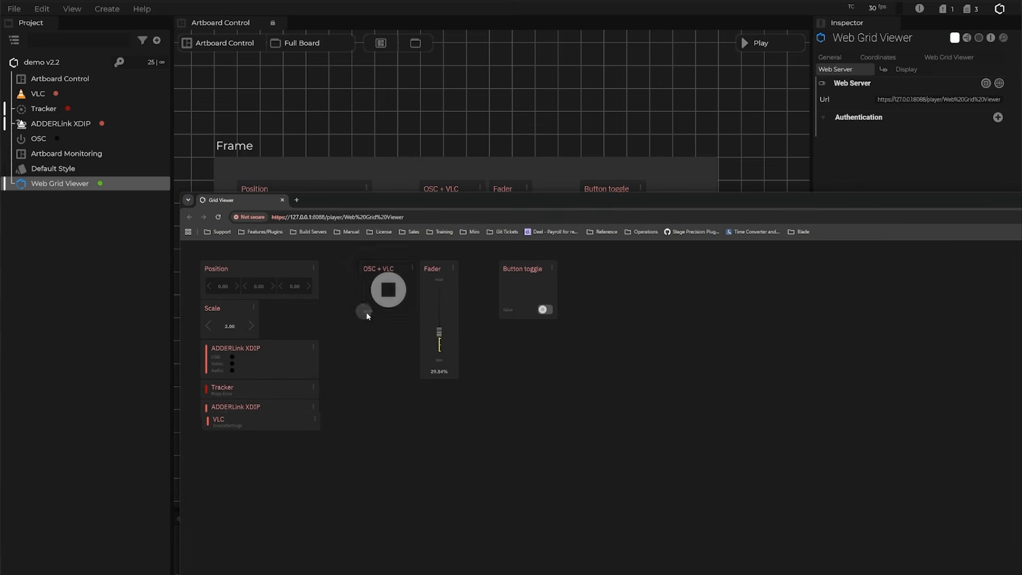
left_click_drag(479, 201, 500, 413)
left_click_drag(461, 543, 468, 510)
left_click_drag(397, 412, 1021, 548)
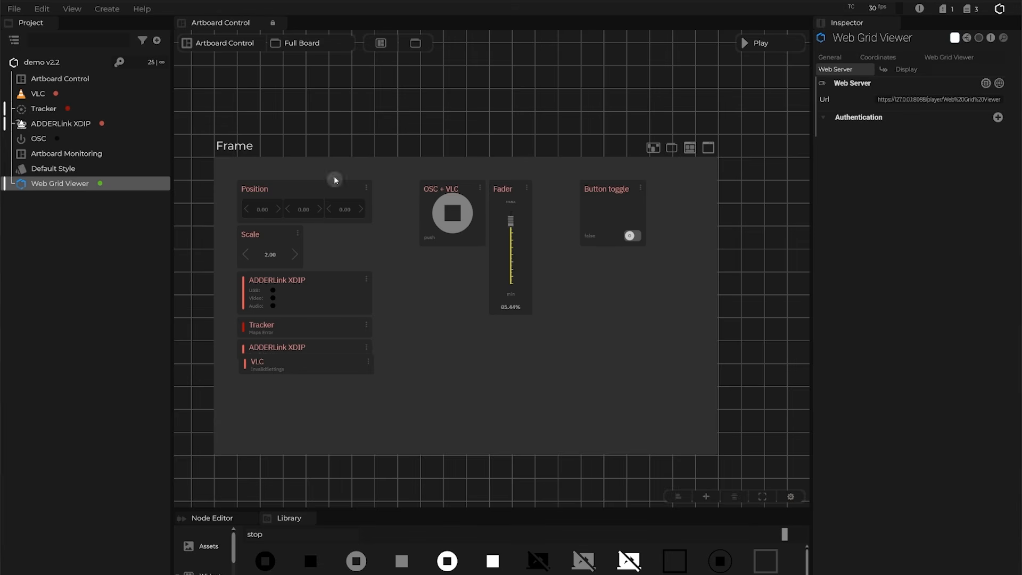
Pan the artboard until the Frame sits at the right edge with empty canvas on its left.
left_click_drag(347, 119, 705, 148)
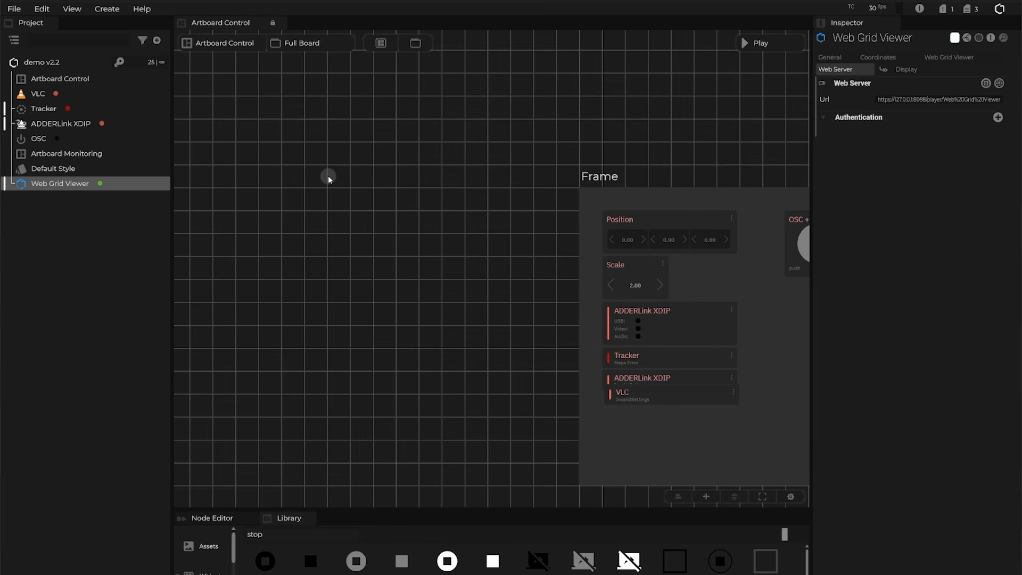
left_click_drag(495, 196, 258, 126)
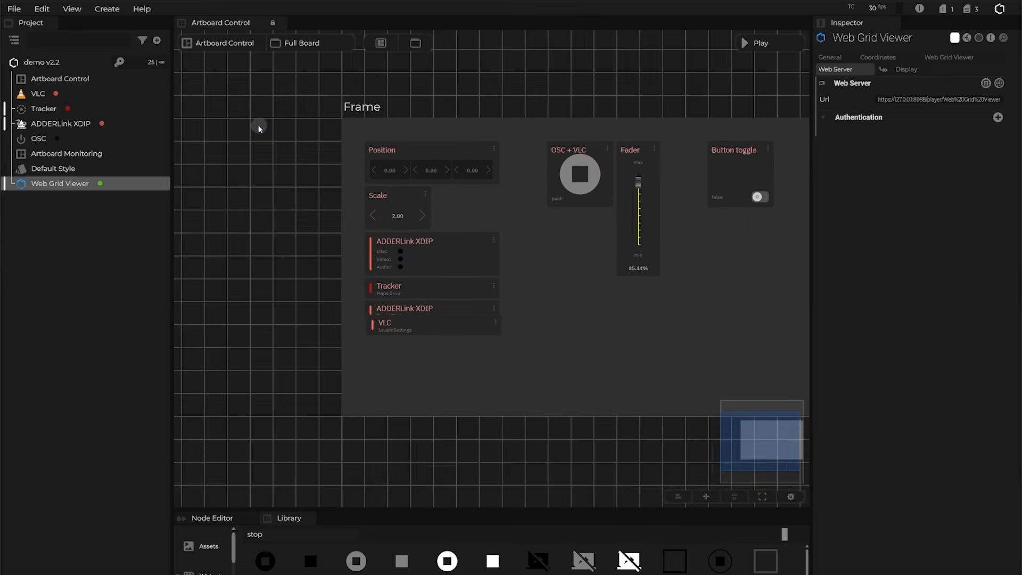
left_click_drag(534, 91, 395, 80)
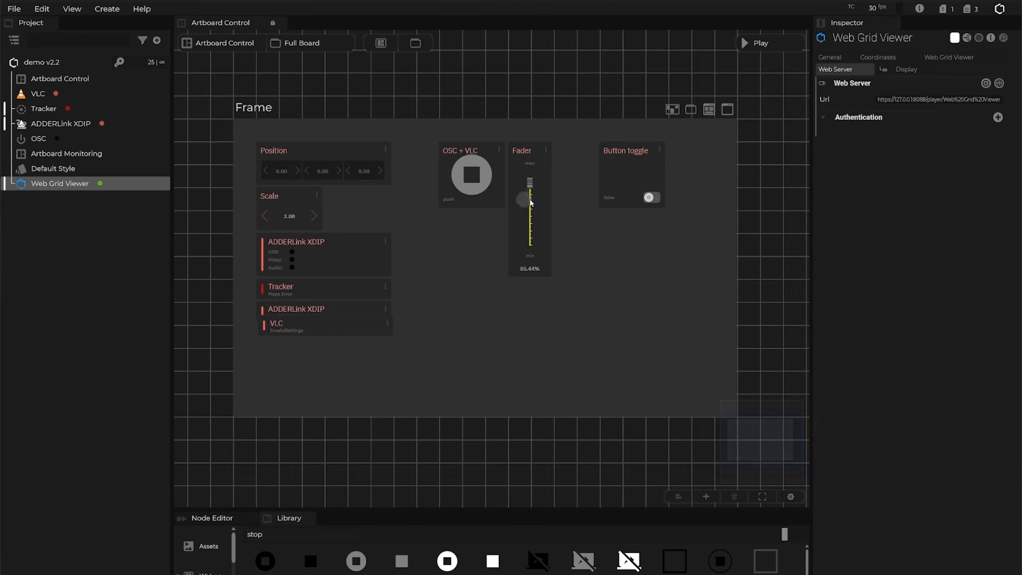
left_click_drag(413, 82, 442, 84)
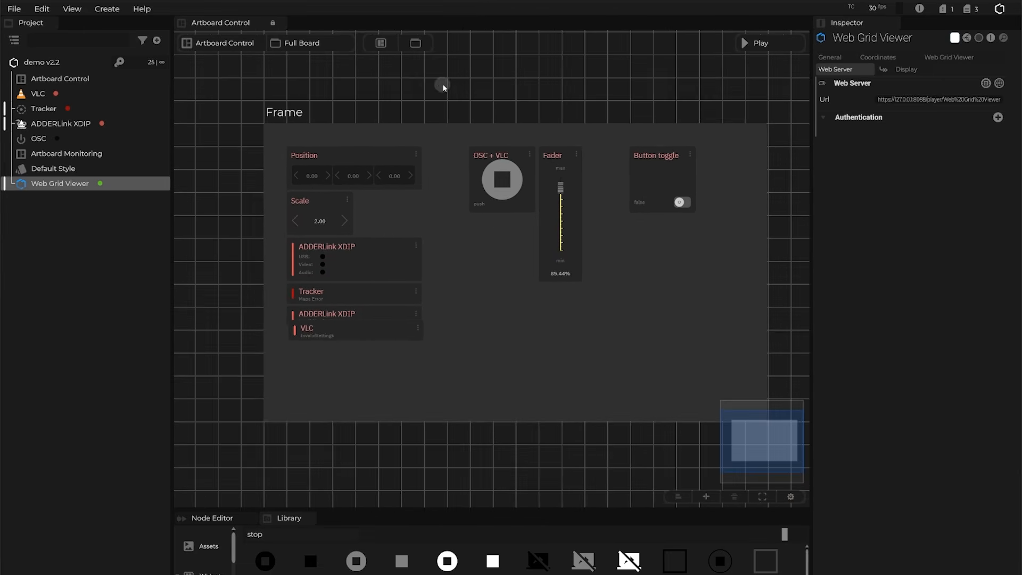
left_click_drag(390, 107, 657, 132)
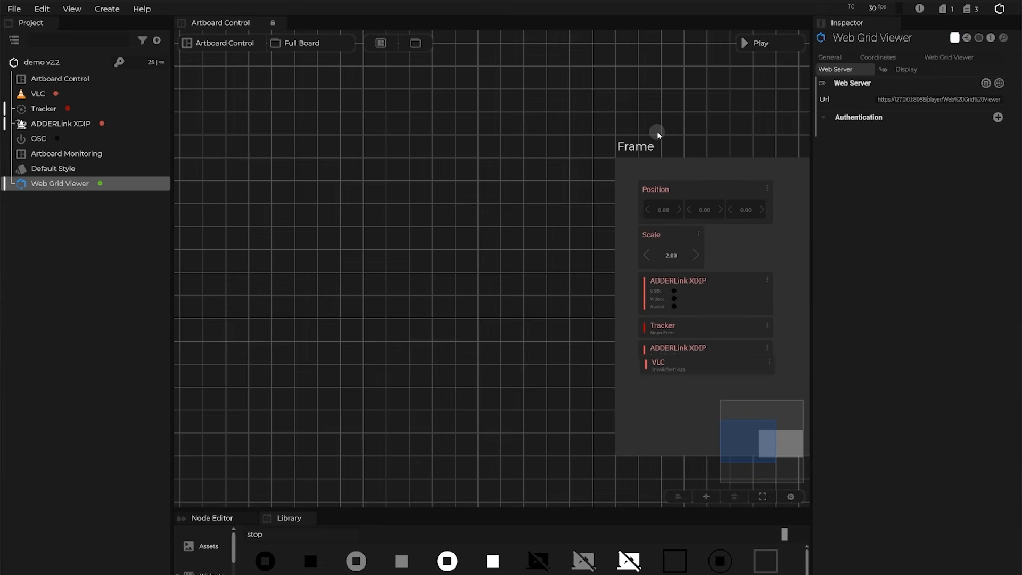
Add a Frame > Vertical Layout (Frame1) on the empty canvas left of the original Frame.
right_click(259, 154)
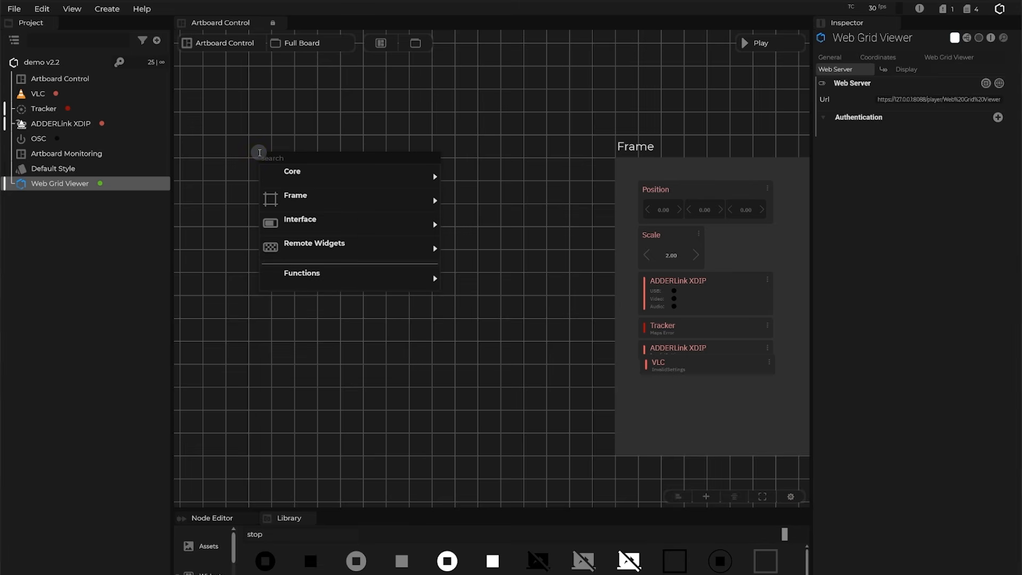
mouse_move(294, 197)
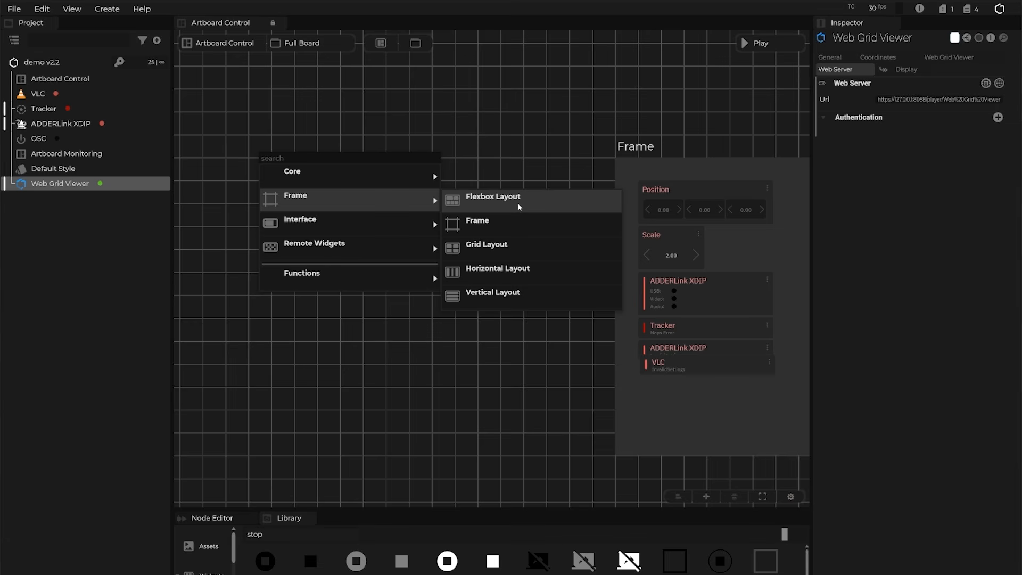
left_click(487, 297)
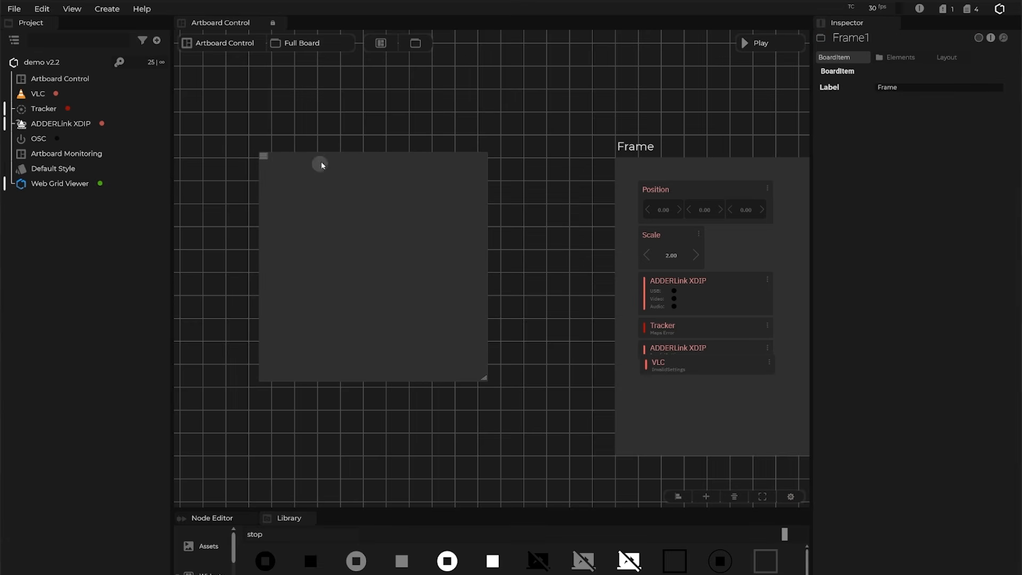
Move VLC, Tracker and both ADDERLink XDIP widgets from Frame into Frame1, stacked vertically.
left_click_drag(644, 263, 572, 95)
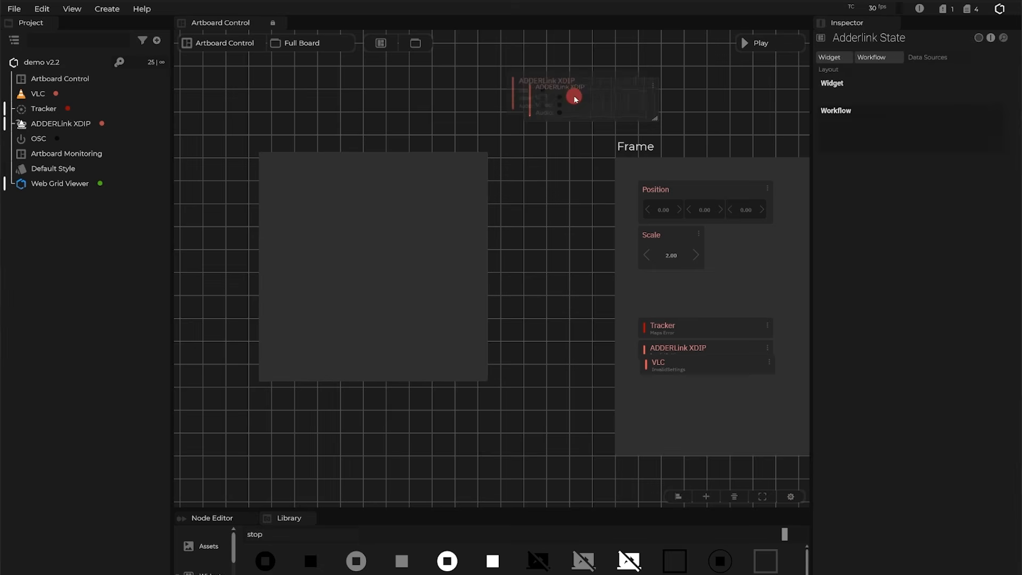
left_click_drag(685, 320, 560, 140)
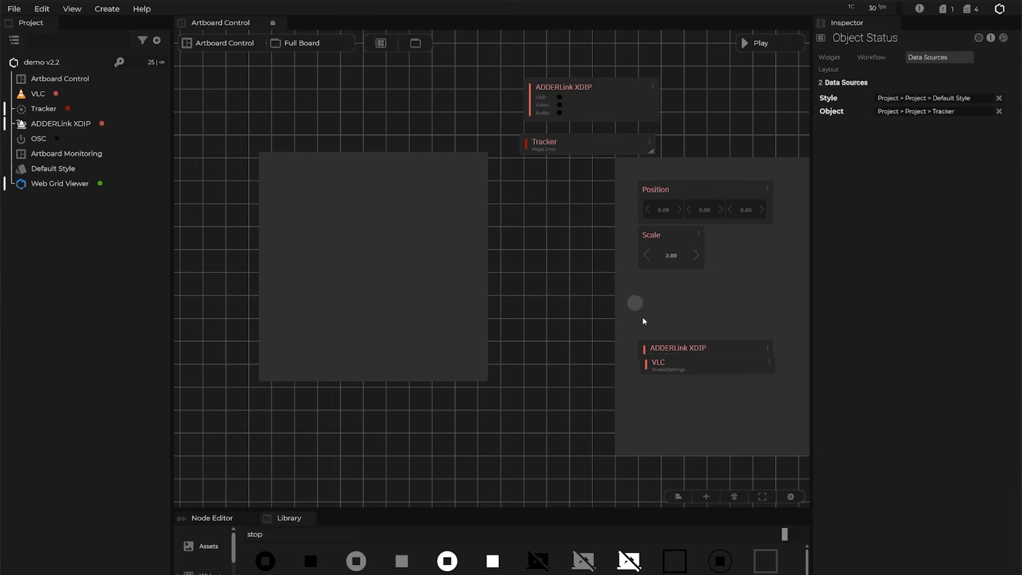
left_click_drag(680, 360, 548, 223)
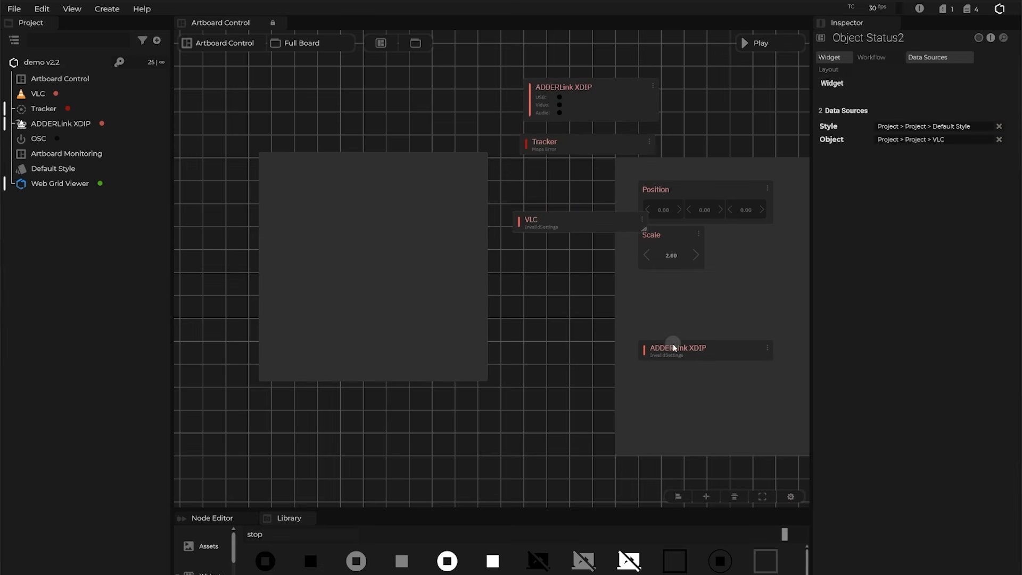
left_click_drag(665, 349, 365, 202)
left_click_drag(548, 221, 379, 210)
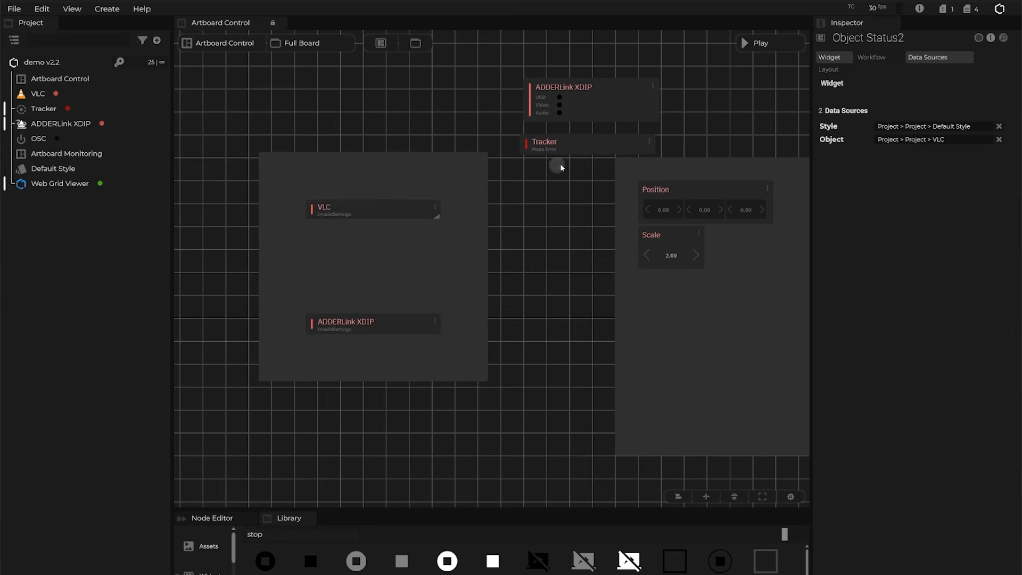
left_click_drag(573, 151, 366, 266)
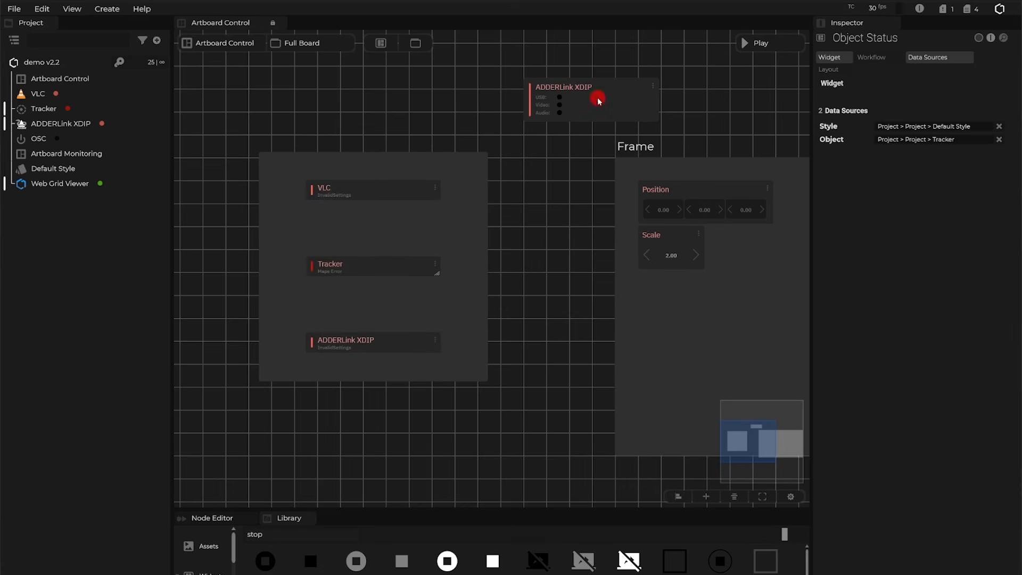
left_click_drag(599, 100, 402, 220)
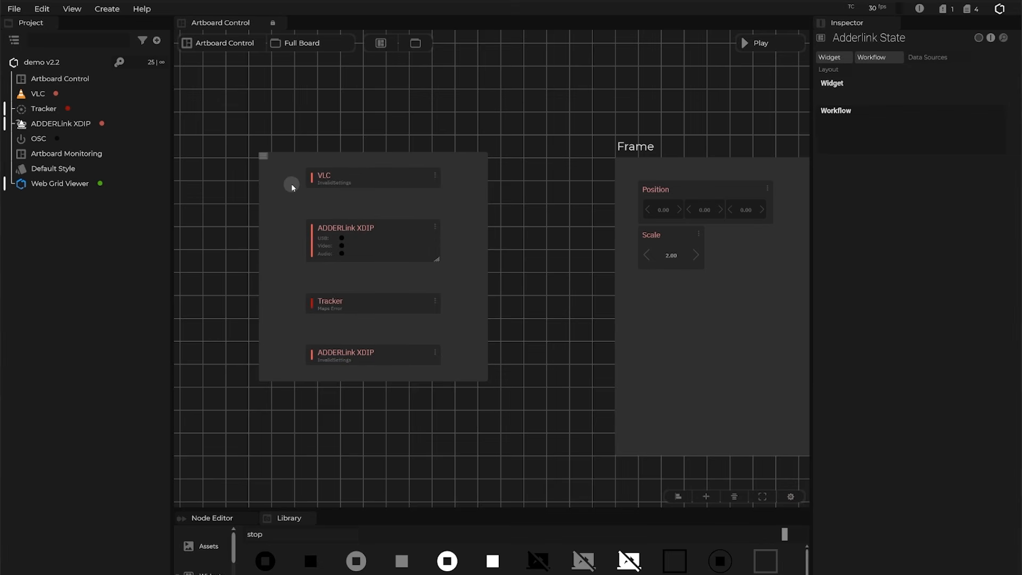
left_click(349, 155)
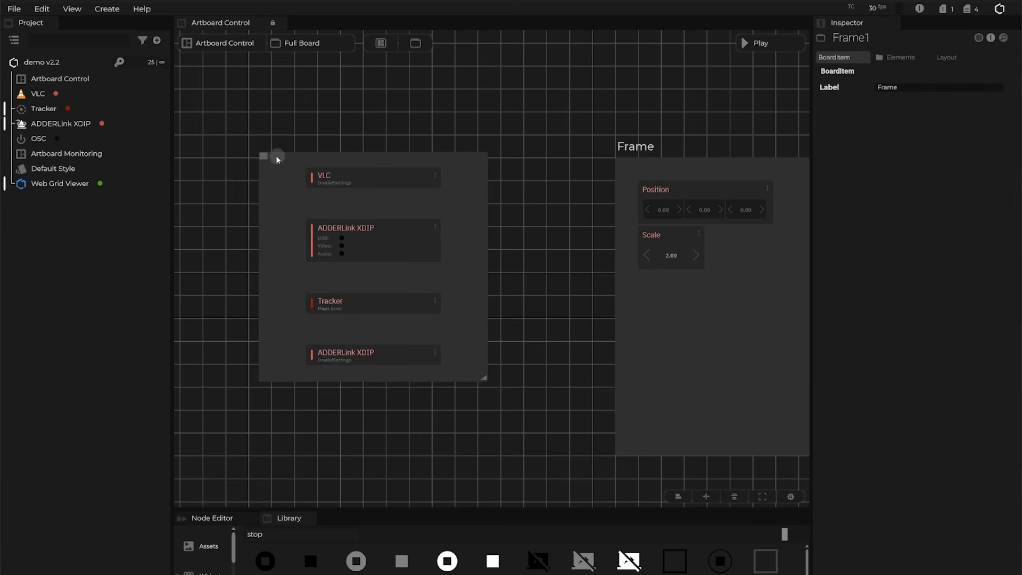
Shrink Frame1 around its four status widgets and move it just left of the original Frame.
left_click_drag(483, 379, 471, 432)
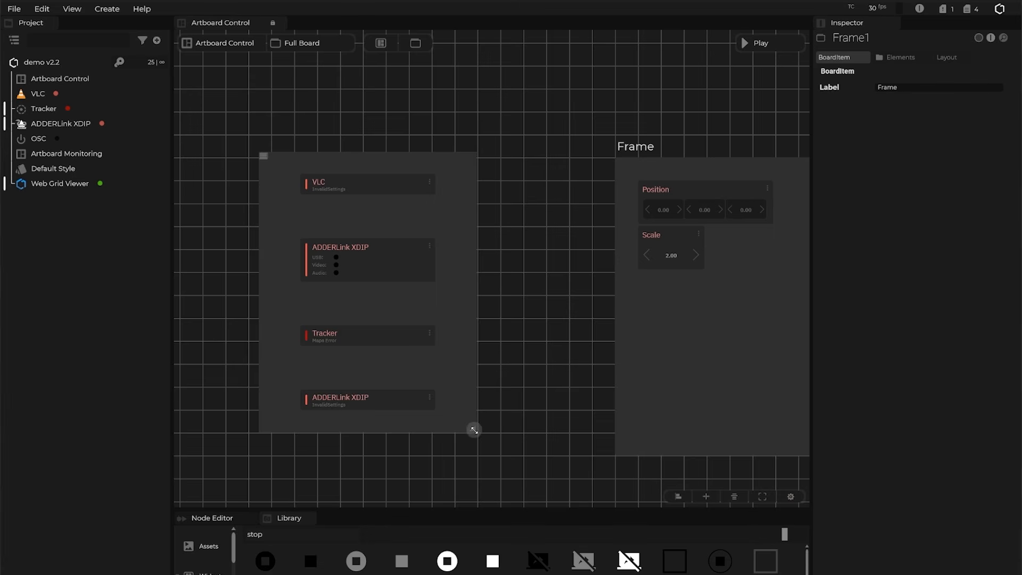
left_click_drag(474, 430, 403, 347)
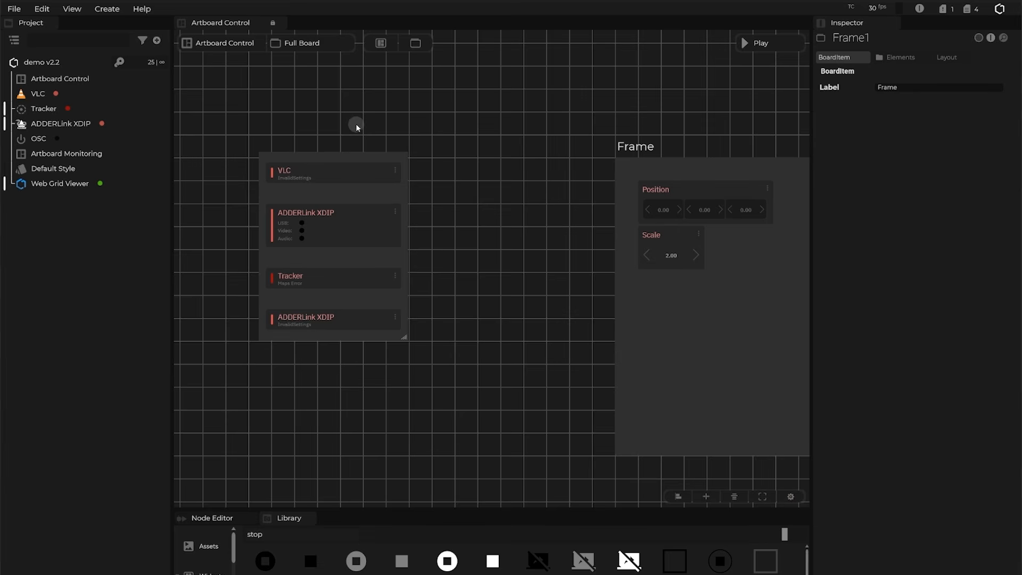
left_click(263, 156)
left_click(368, 154)
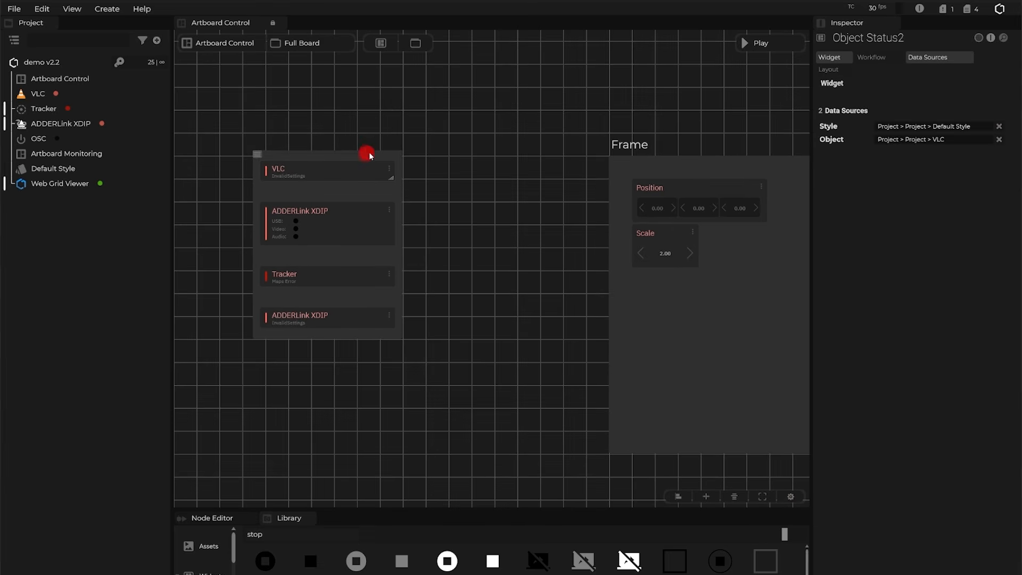
left_click(282, 153)
left_click_drag(267, 151, 361, 159)
left_click_drag(547, 395, 430, 384)
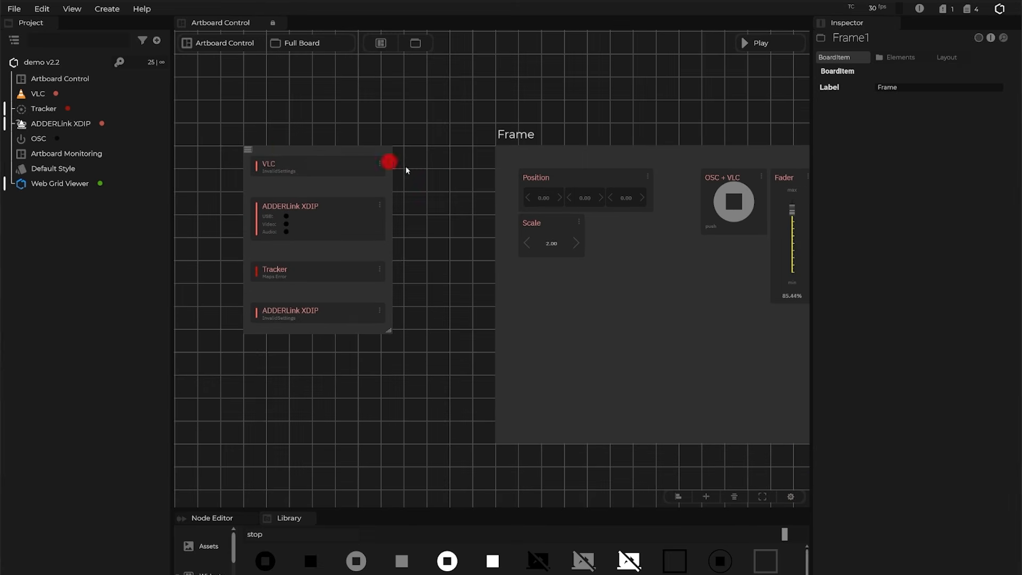
Move the four-widget status stack into the main Frame, directly beneath the Button toggle widget.
left_click_drag(406, 171, 619, 260)
left_click(257, 152)
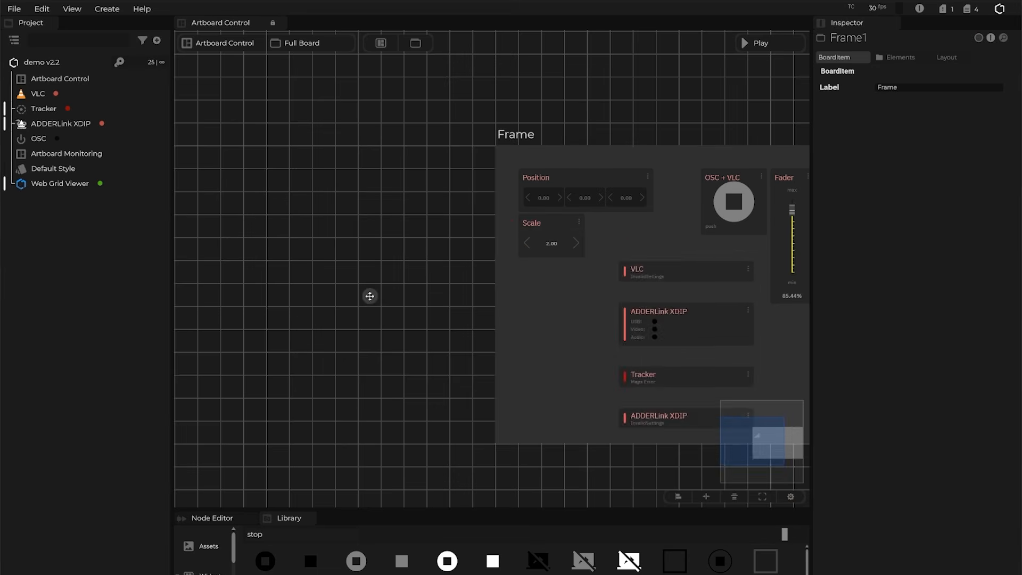
left_click_drag(370, 296, 500, 264)
left_click_drag(454, 295, 215, 282)
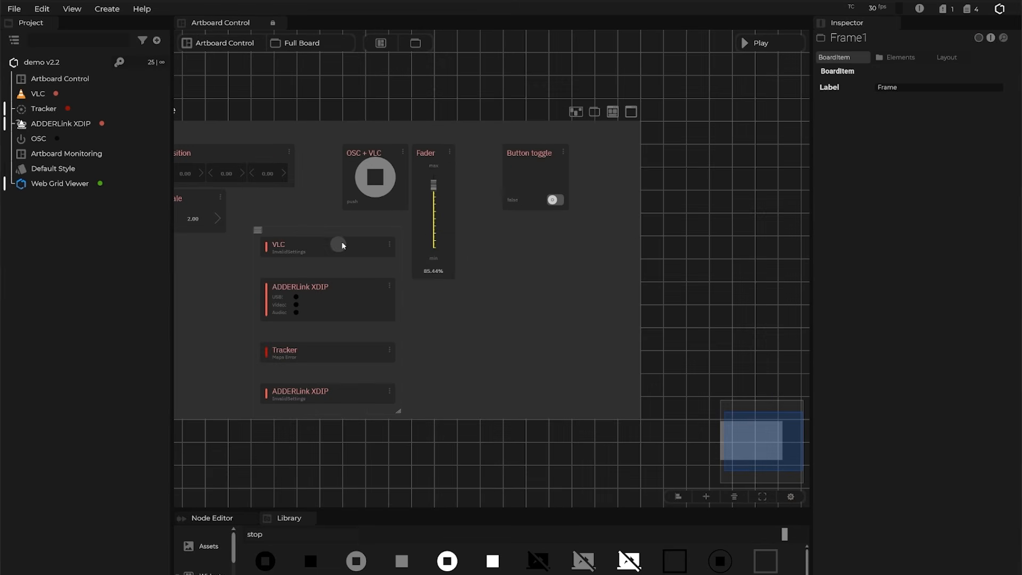
left_click(602, 230)
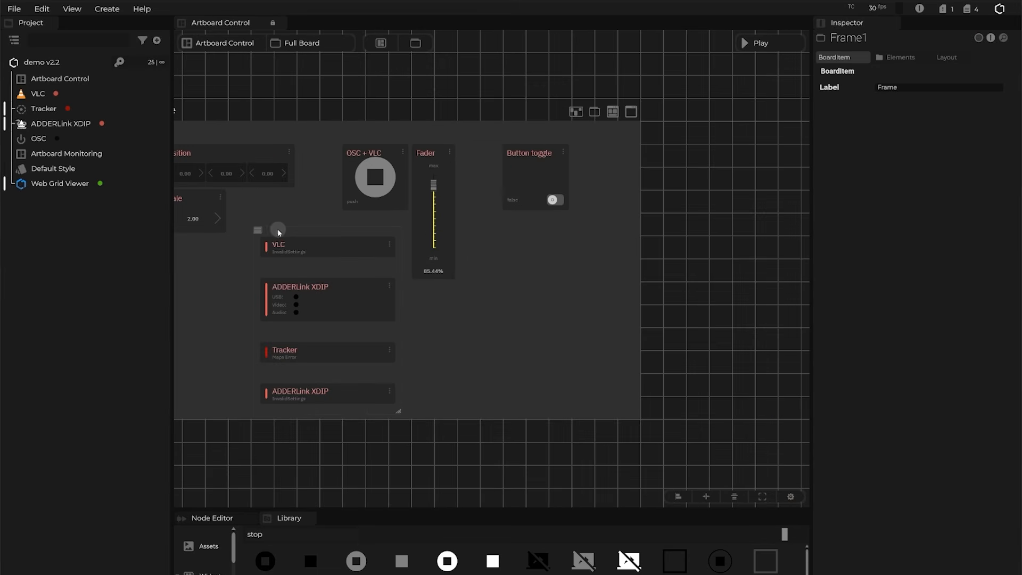
left_click_drag(265, 232, 490, 230)
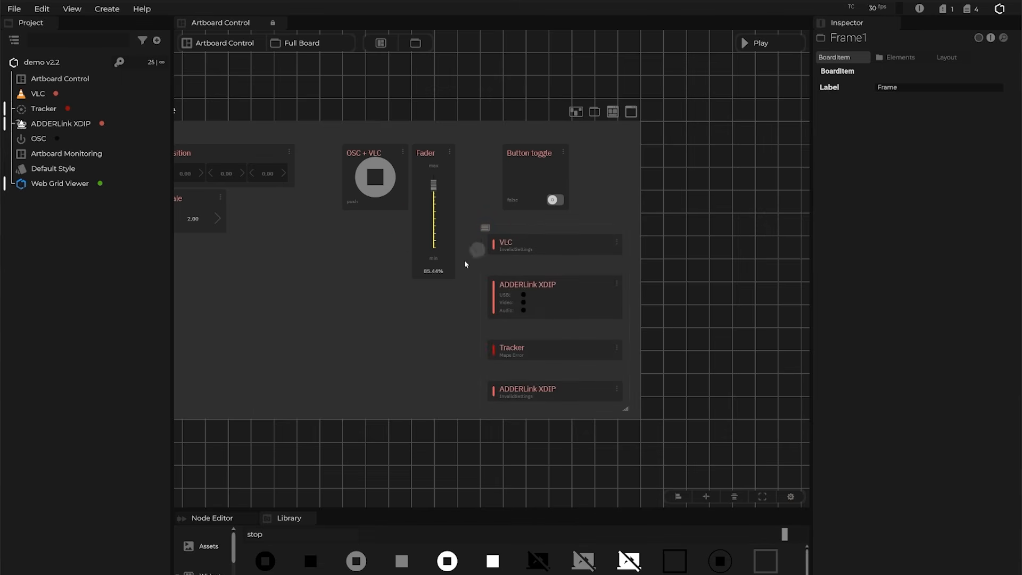
left_click_drag(703, 264, 767, 271)
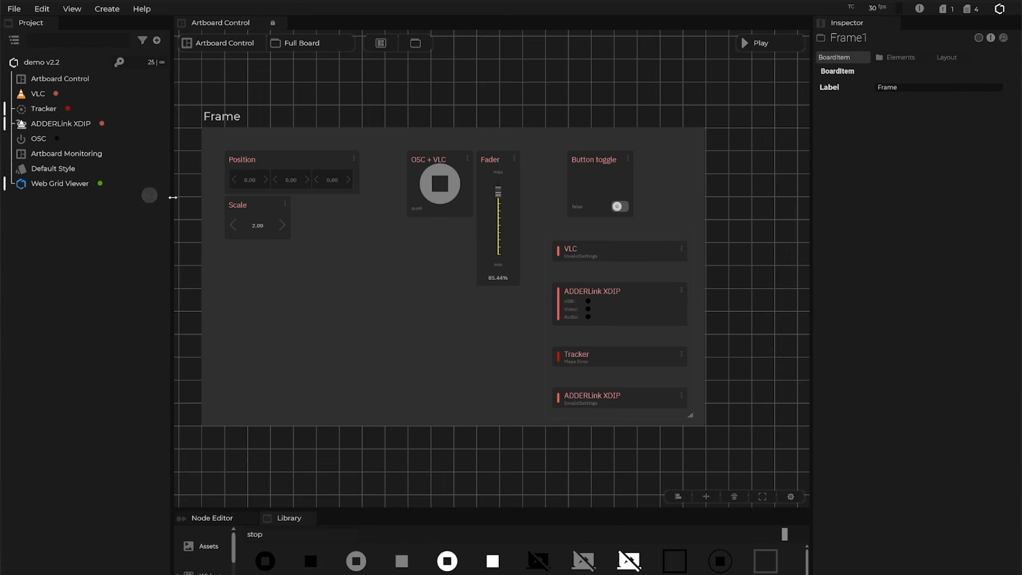
Duplicate the VLC status widget and link the copy to Web Grid Viewer, so it reports Connected.
left_click(644, 306)
left_click(622, 252)
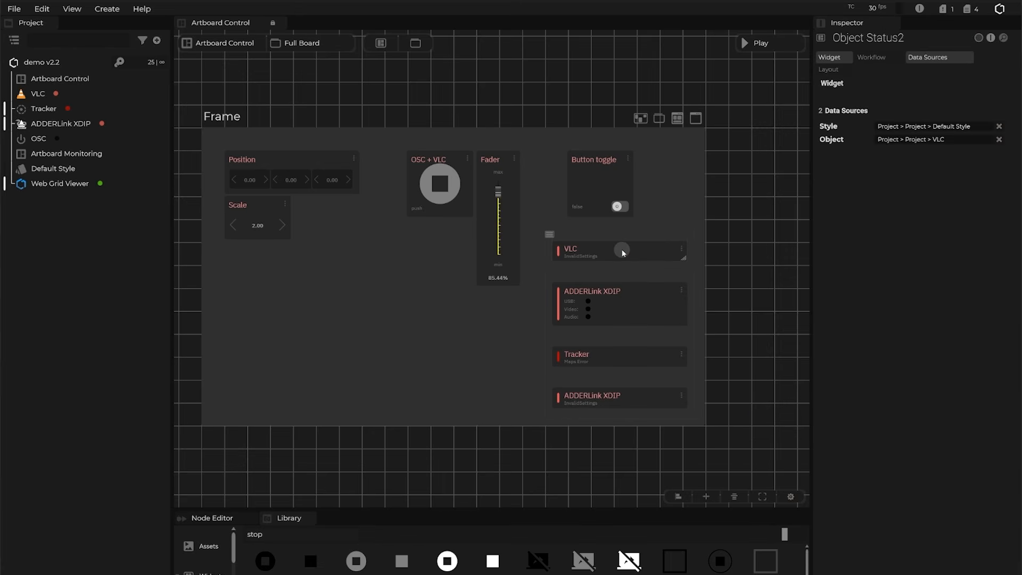
key("ctrl+d")
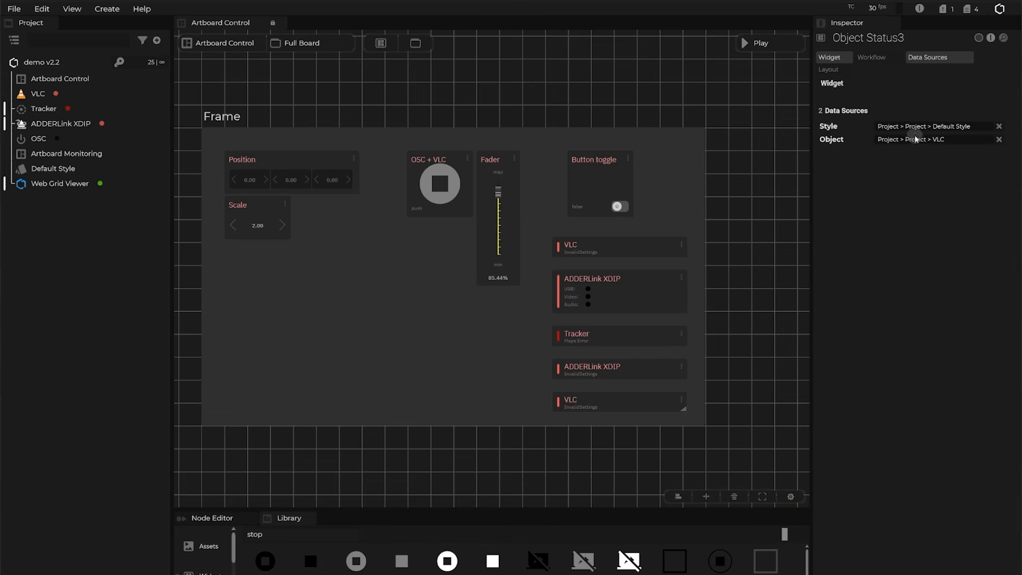
left_click_drag(61, 185, 932, 142)
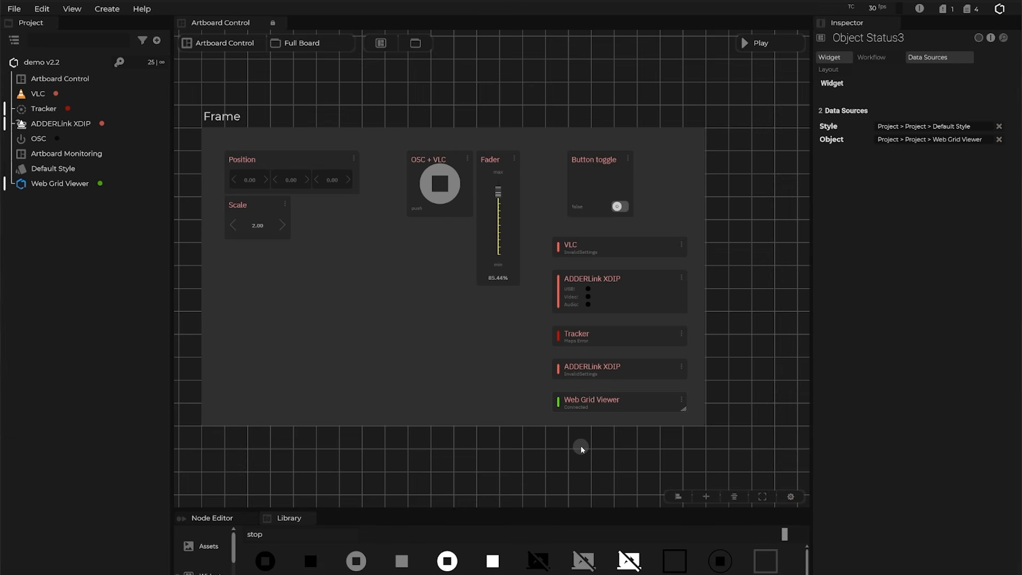
left_click_drag(337, 91, 371, 90)
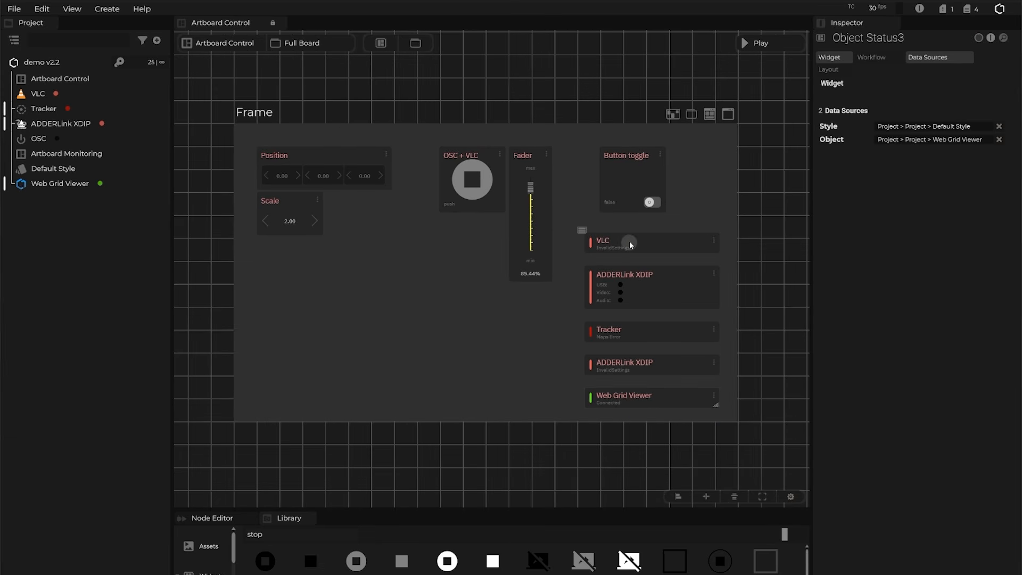
Select the Frame to show its layout properties, and pan the canvas to the surrounding area.
left_click(419, 334)
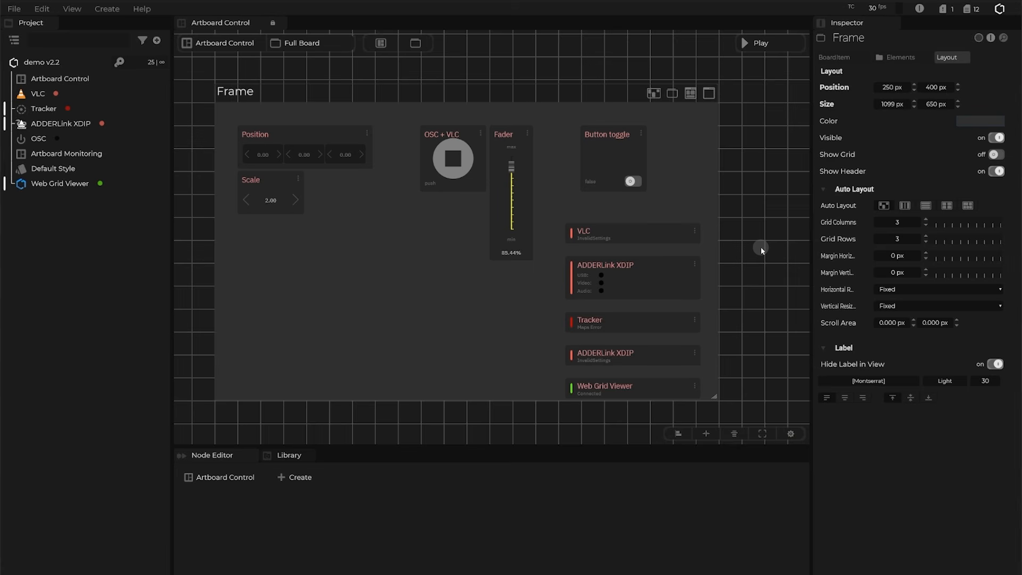
left_click_drag(761, 247, 768, 207)
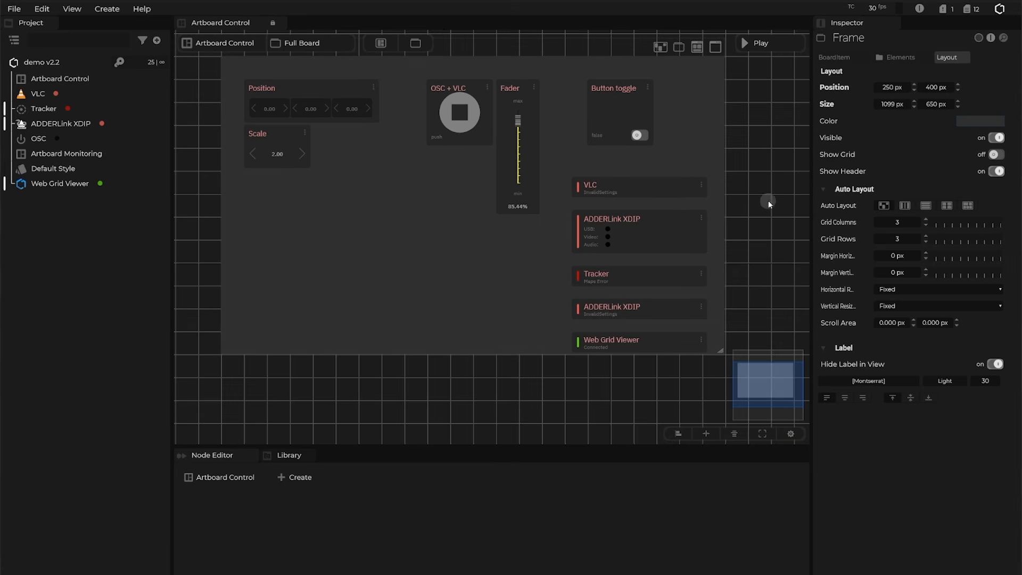
Add a new frame, Frame2, and position it below the first frame.
left_click(416, 43)
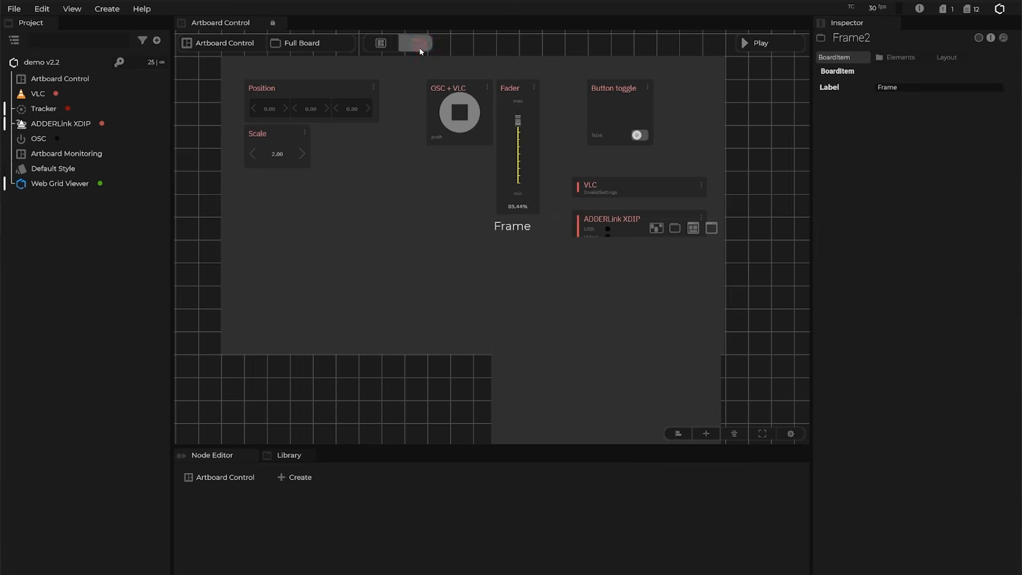
left_click_drag(325, 414, 457, 184)
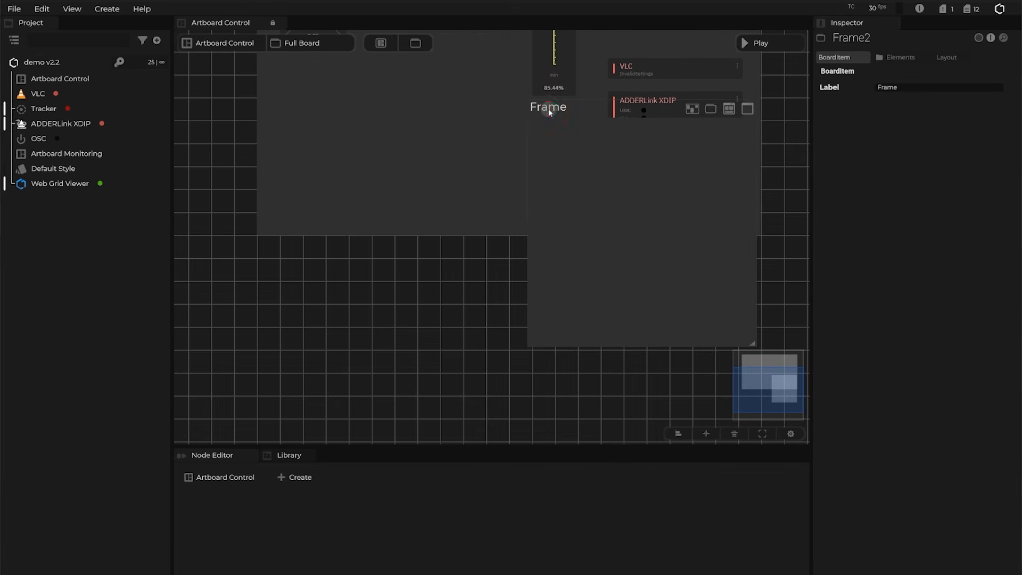
left_click_drag(550, 112, 284, 276)
left_click_drag(191, 192, 222, 249)
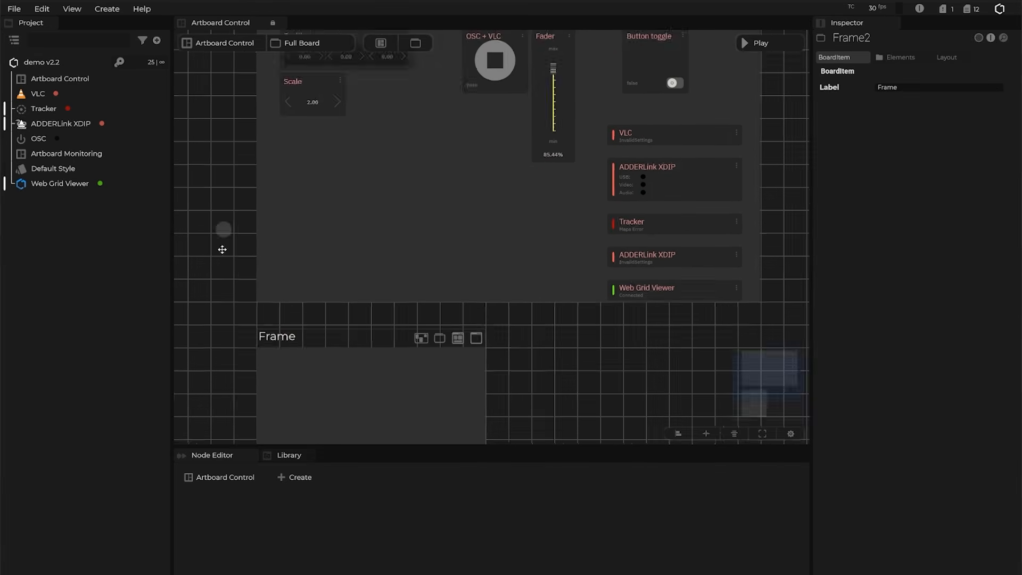
Copy the first frame's 1099 × 650 px Size and paste it onto Frame2.
left_click(292, 107)
right_click(827, 105)
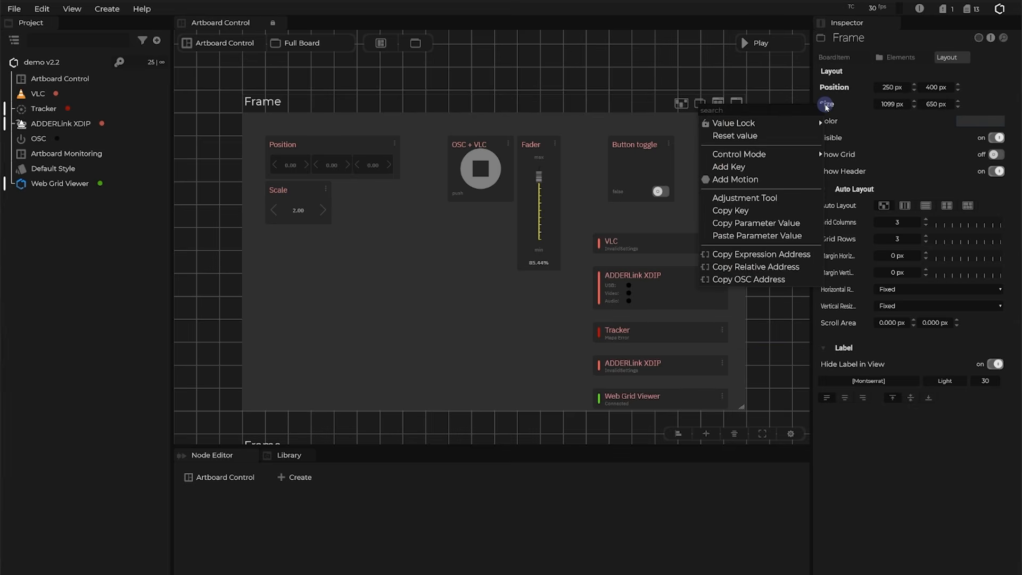
left_click(725, 224)
left_click_drag(496, 416, 493, 361)
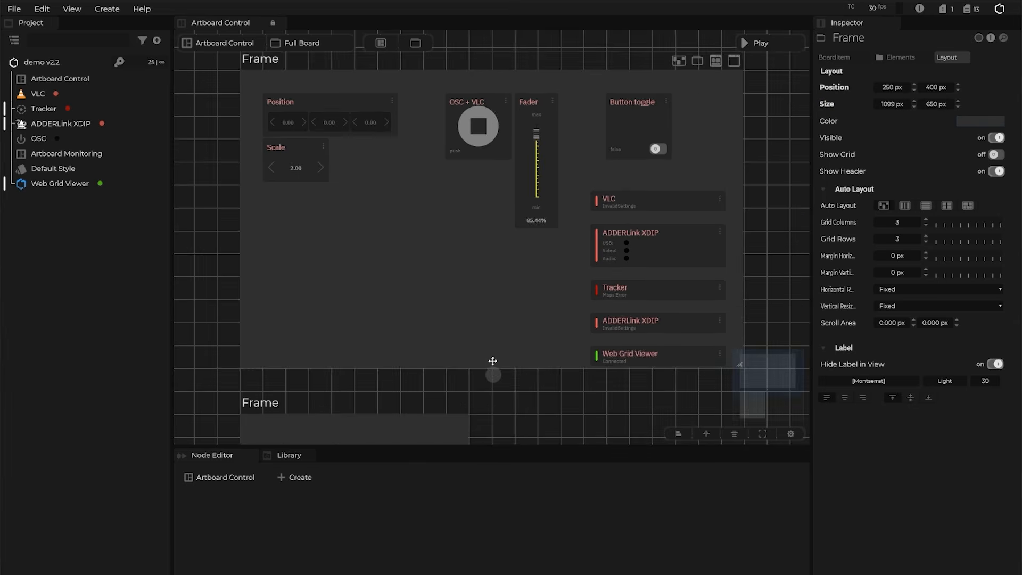
scroll(493, 361, "down", 3)
left_click(256, 254)
left_click(948, 58)
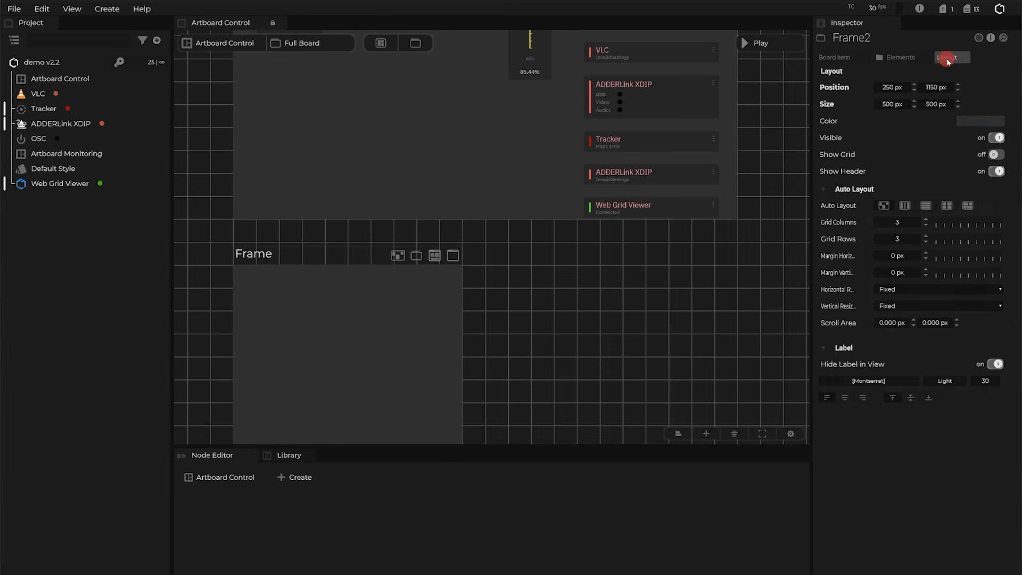
right_click(827, 105)
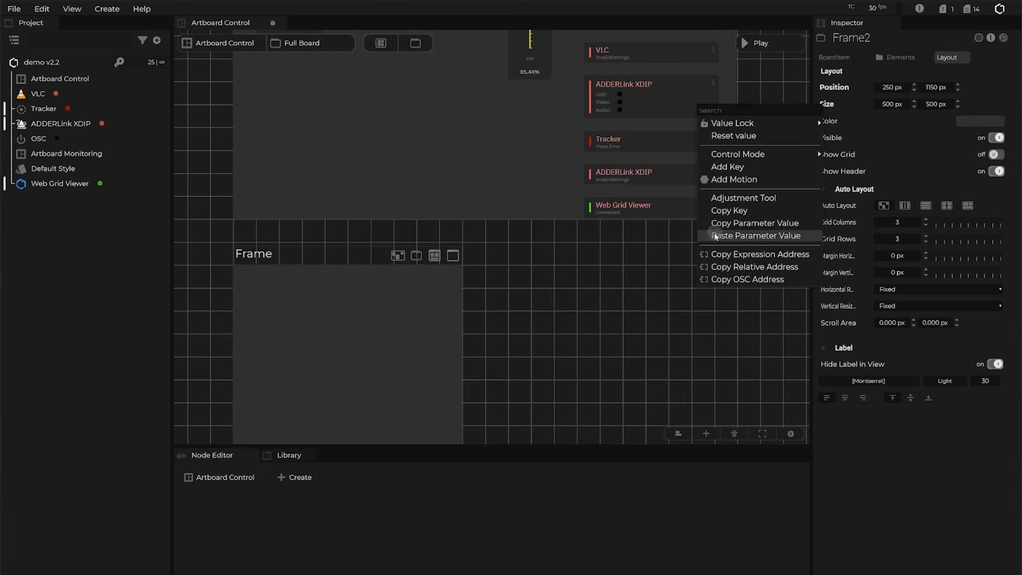
left_click(716, 237)
left_click_drag(778, 109, 764, 262)
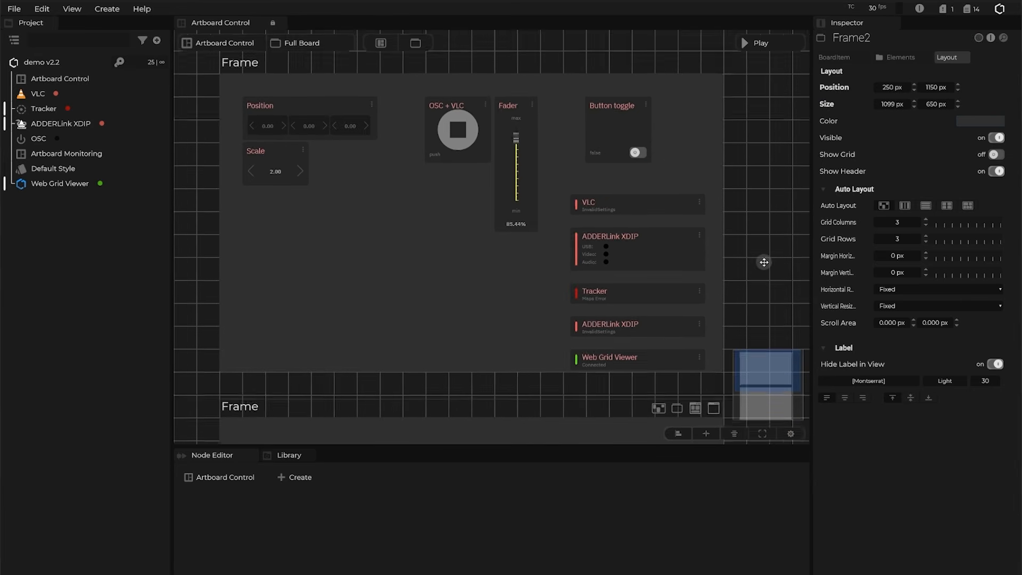
left_click(255, 70)
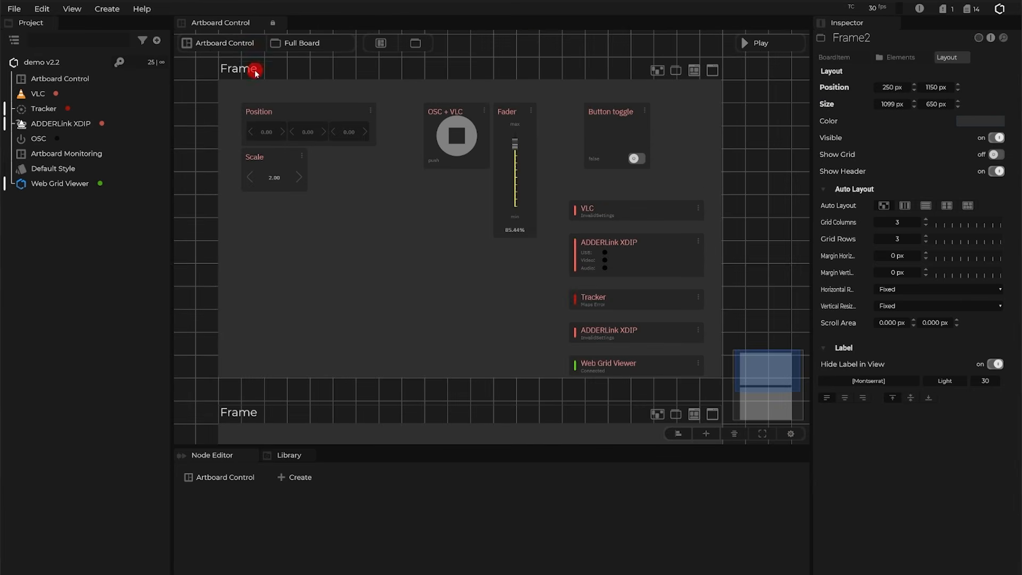
Rename the original Frame to 'Control Home' in the Inspector.
double_click(851, 42)
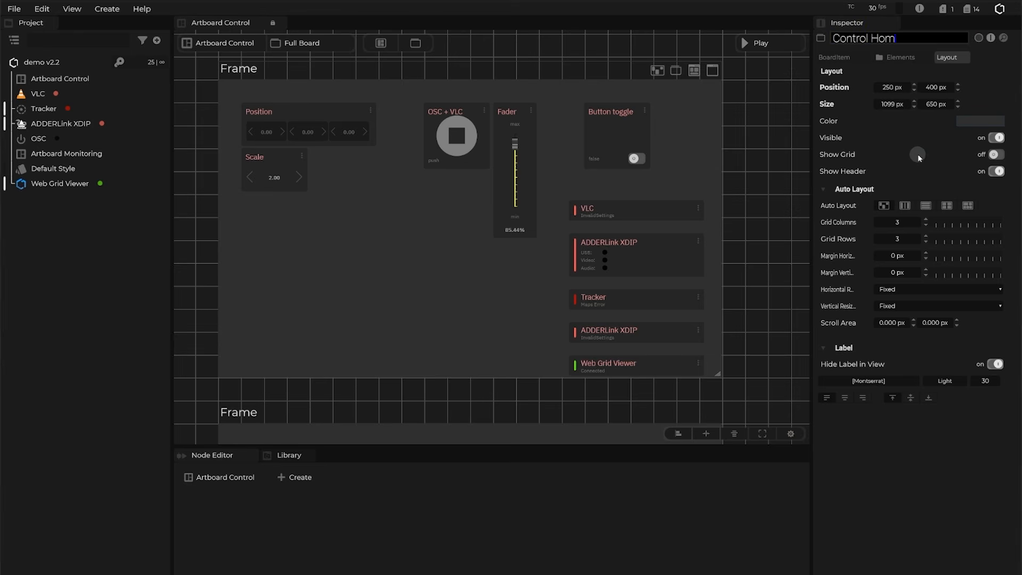
left_click(786, 185)
scroll(760, 347, "down", 5)
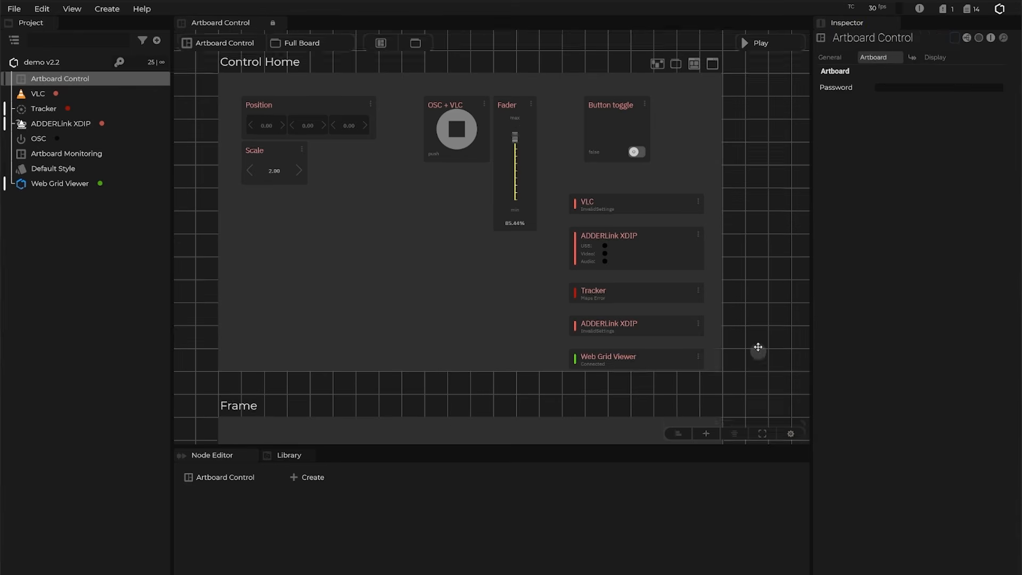
left_click(330, 241)
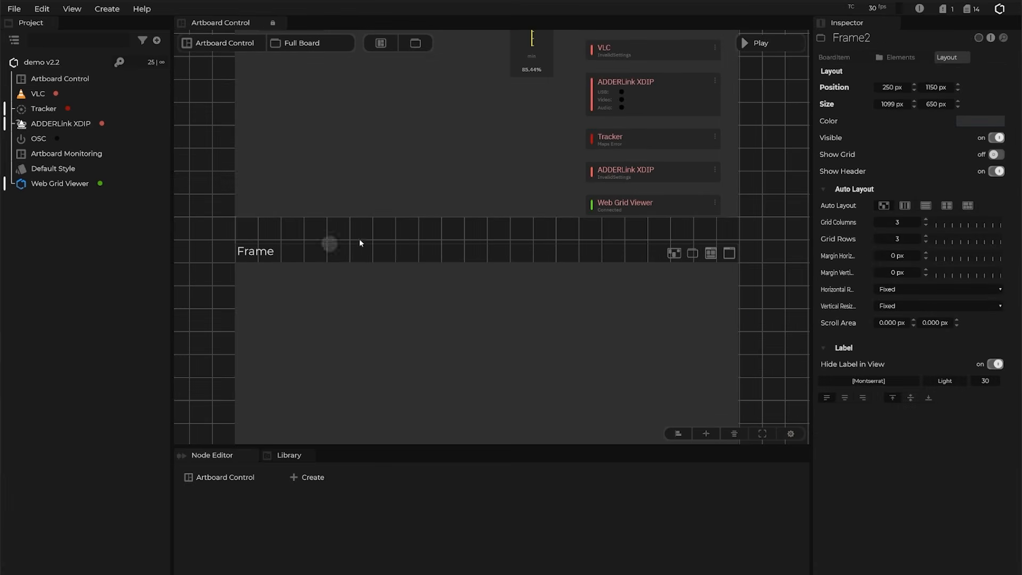
Rename Frame2 to 'Control Dashboard' in the Inspector.
double_click(868, 38)
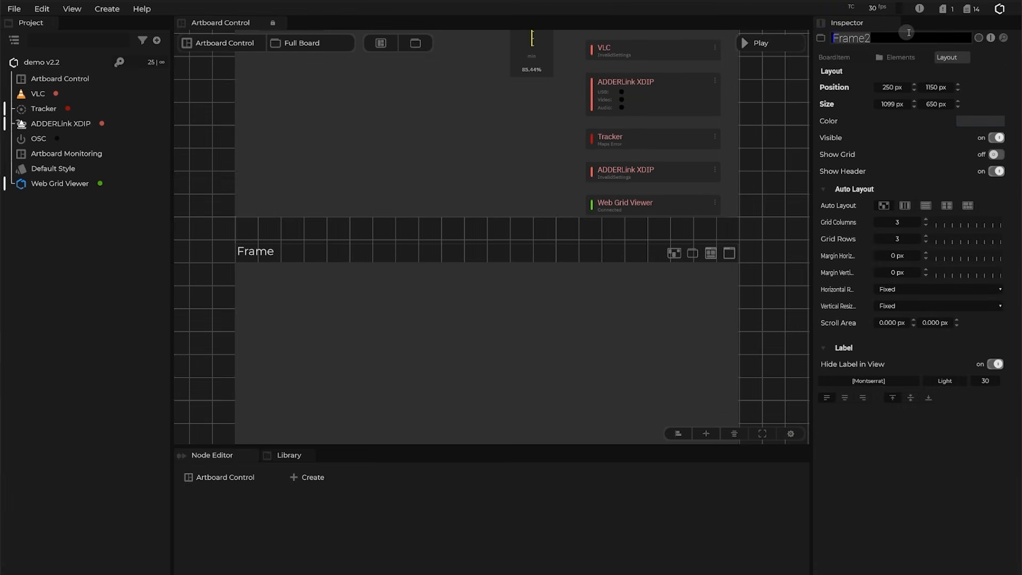
type("Control Dashboard")
key("Return")
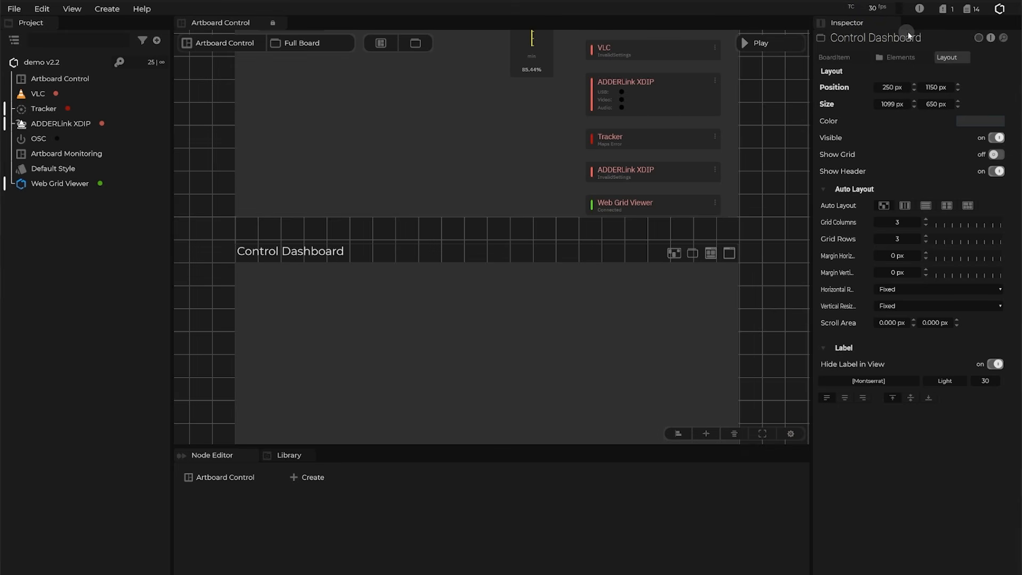
left_click_drag(225, 153, 225, 312)
Drag the five-widget status stack, VLC through Web Grid Viewer, from Control Home into Control Dashboard.
scroll(556, 308, "down", 3)
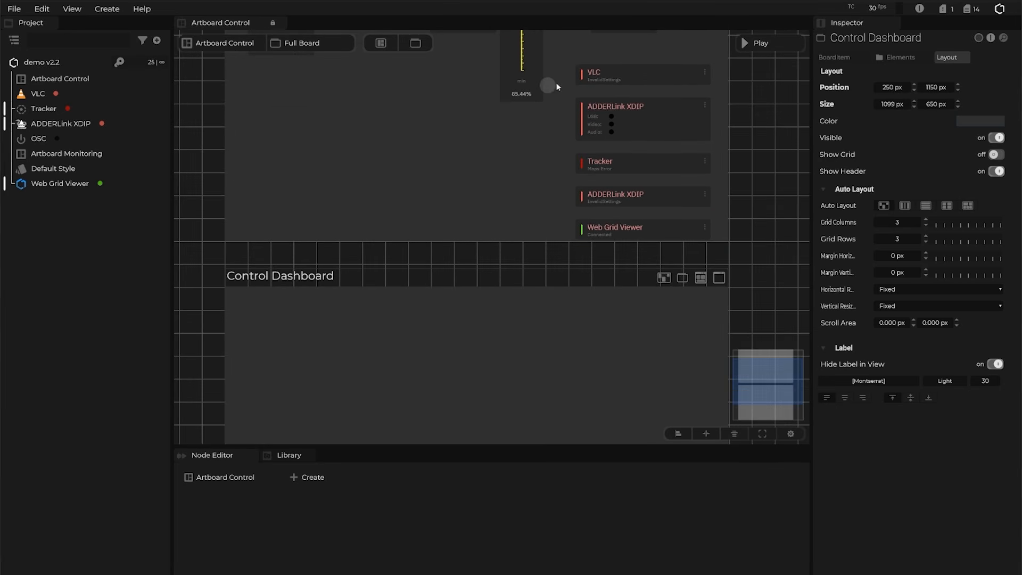
left_click(573, 63)
left_click_drag(573, 63, 295, 318)
scroll(596, 329, "down", 2)
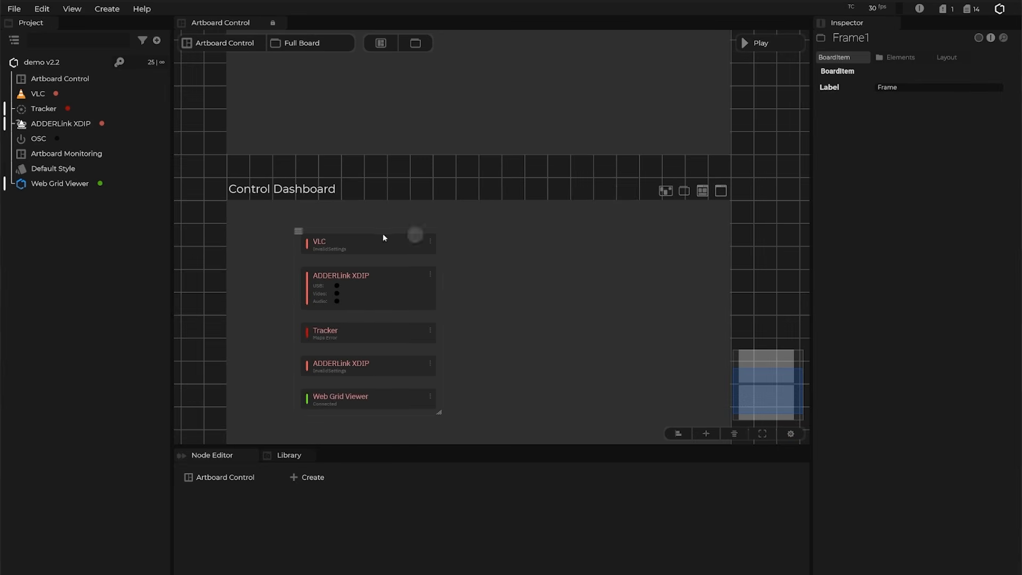
left_click_drag(766, 171, 638, 346)
Add a Button Push widget to the Control Home frame.
left_click(388, 46)
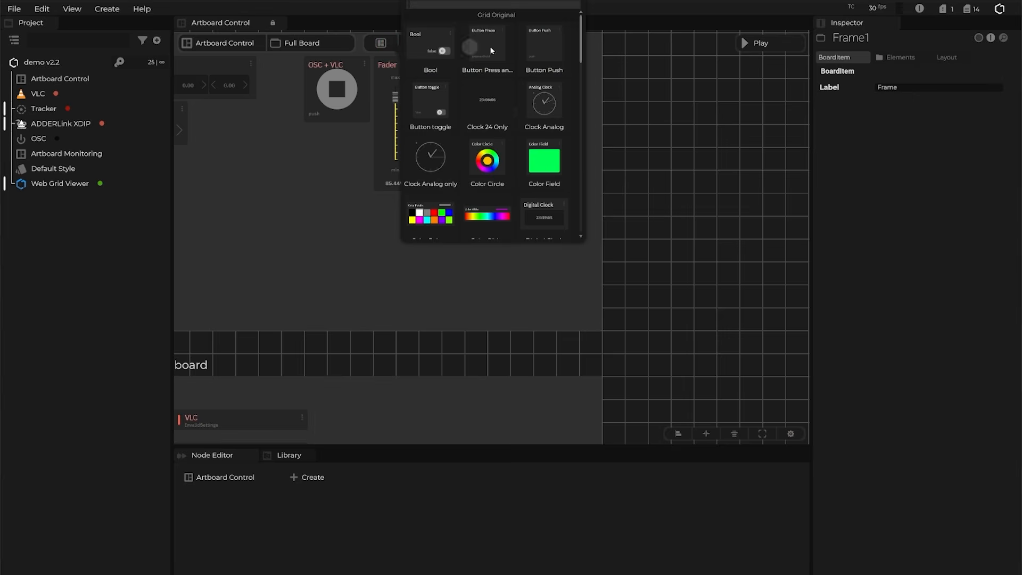
left_click(543, 49)
mouse_move(511, 273)
left_mouse_down()
mouse_move(533, 252)
mouse_move(526, 266)
left_mouse_up()
Add a second Button Push widget at the lower right of Control Dashboard.
scroll(623, 269, "down", 3)
left_click(380, 42)
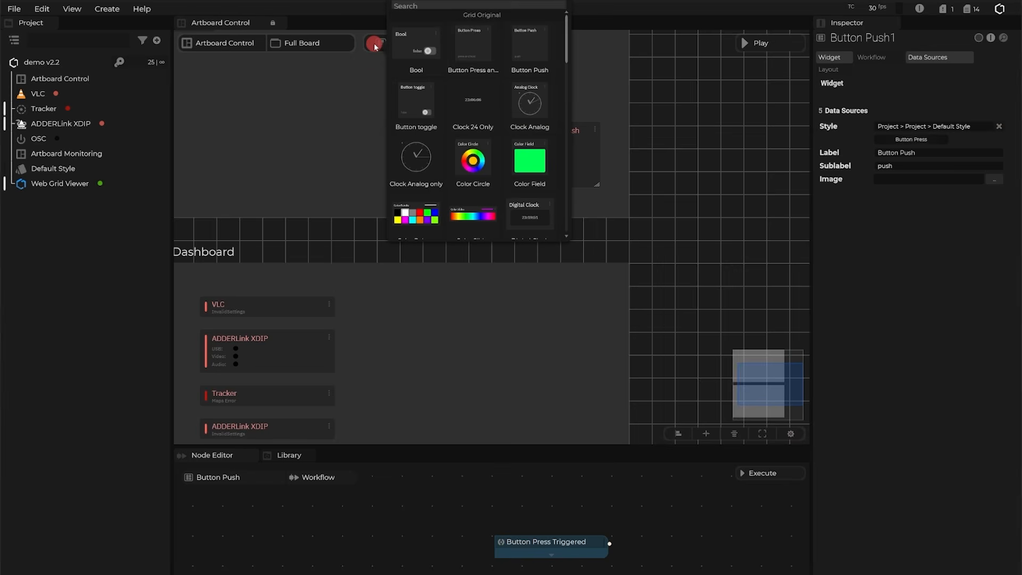
left_click(547, 52)
left_click_drag(677, 285, 658, 156)
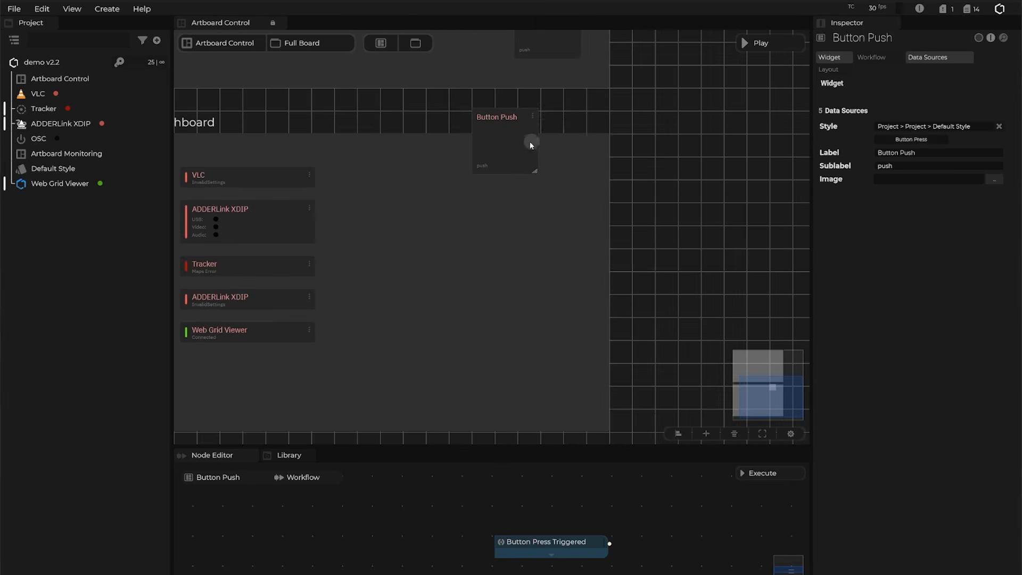
left_click_drag(507, 148, 557, 377)
scroll(607, 336, "down", 3)
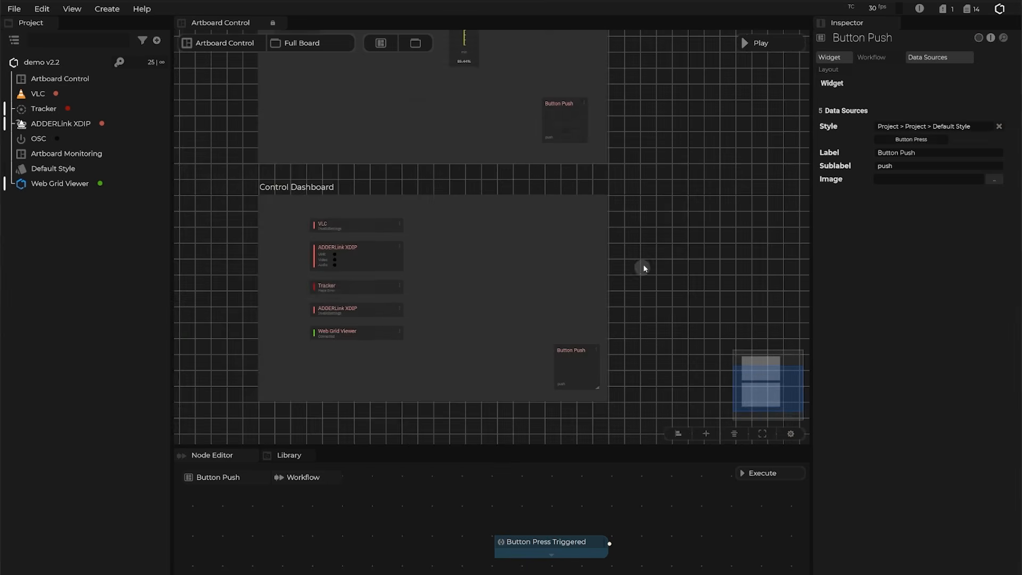
left_click_drag(646, 256, 672, 301)
Nudge the Control Home button slightly right and down, then review its quick settings.
left_click_drag(585, 165, 596, 169)
left_click_drag(688, 339, 697, 336)
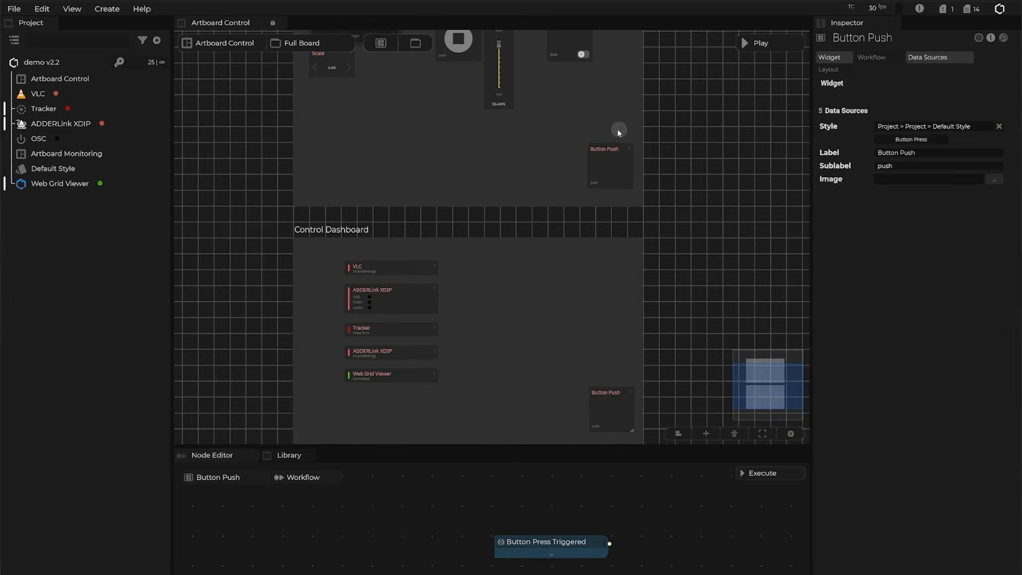
left_click(604, 161)
right_click(606, 163)
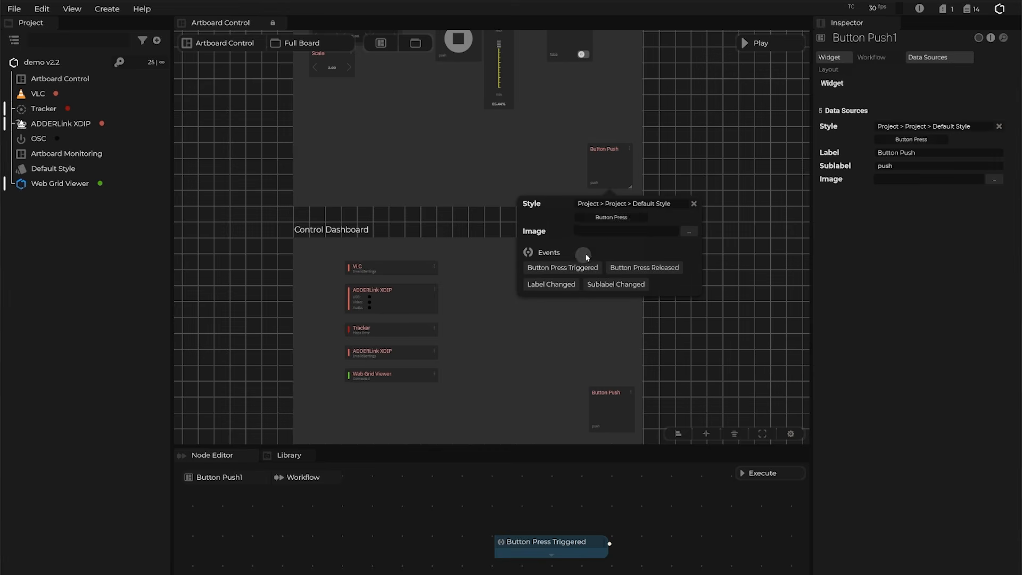
left_click(749, 187)
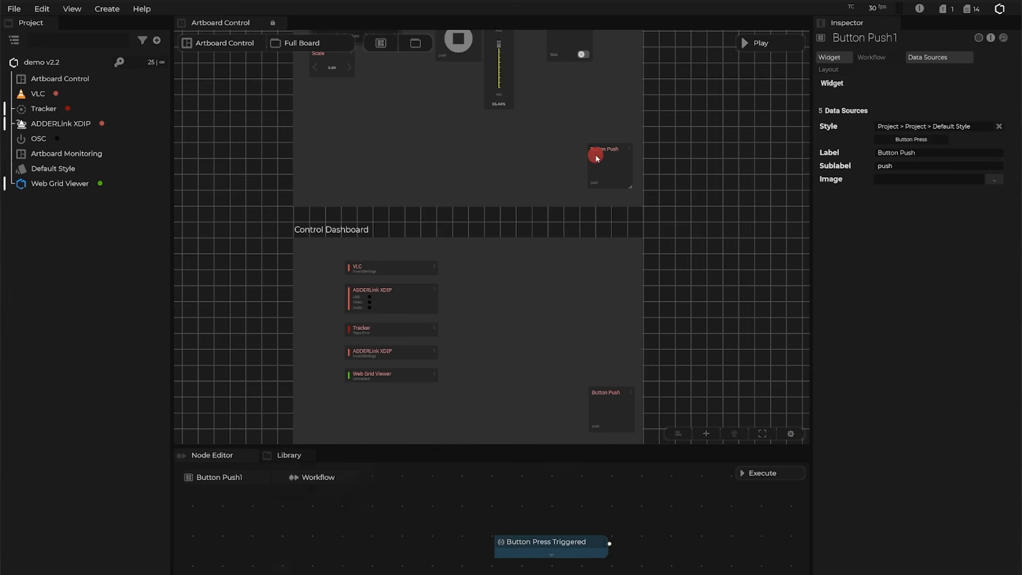
Set the upper button's Label to 'Dashboard' and the lower button's Label to 'Home'.
left_click(935, 153)
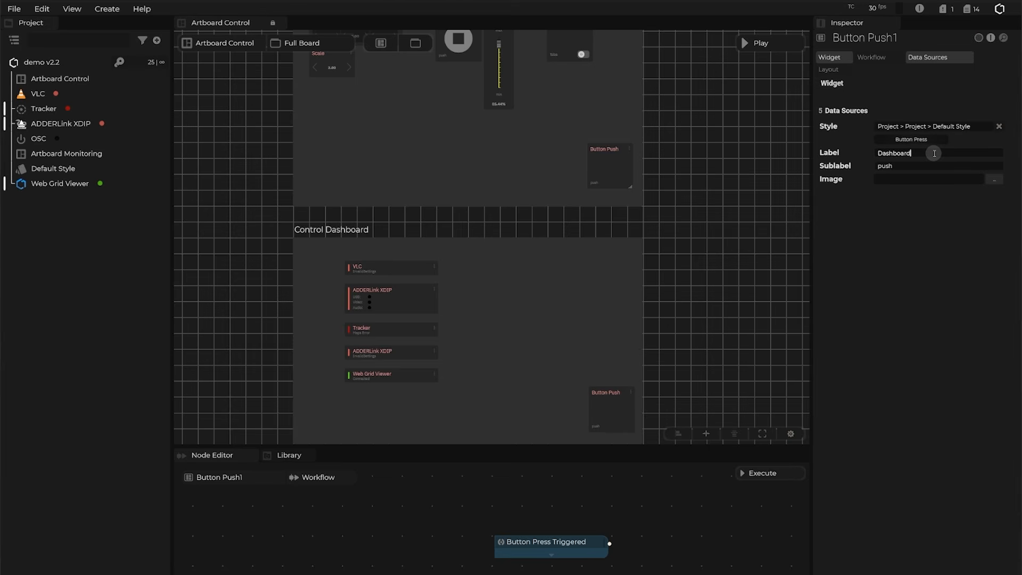
left_click(728, 294)
left_click(623, 418)
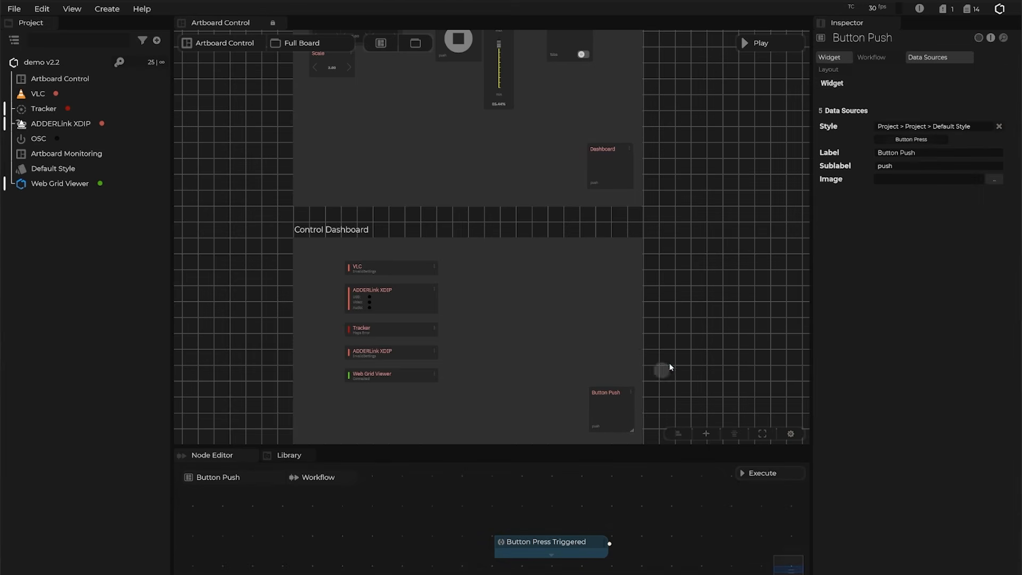
left_click(911, 153)
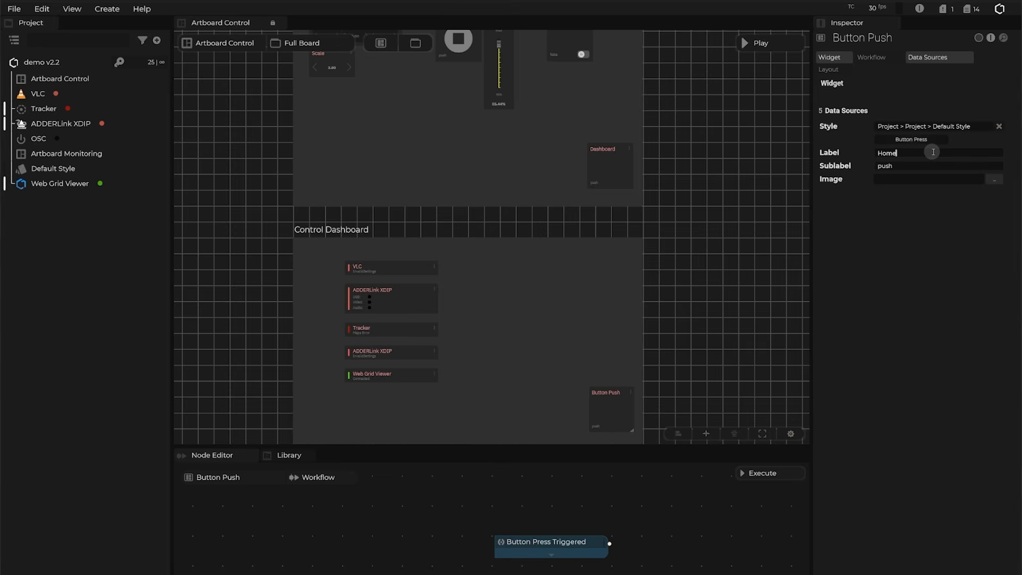
left_click(282, 456)
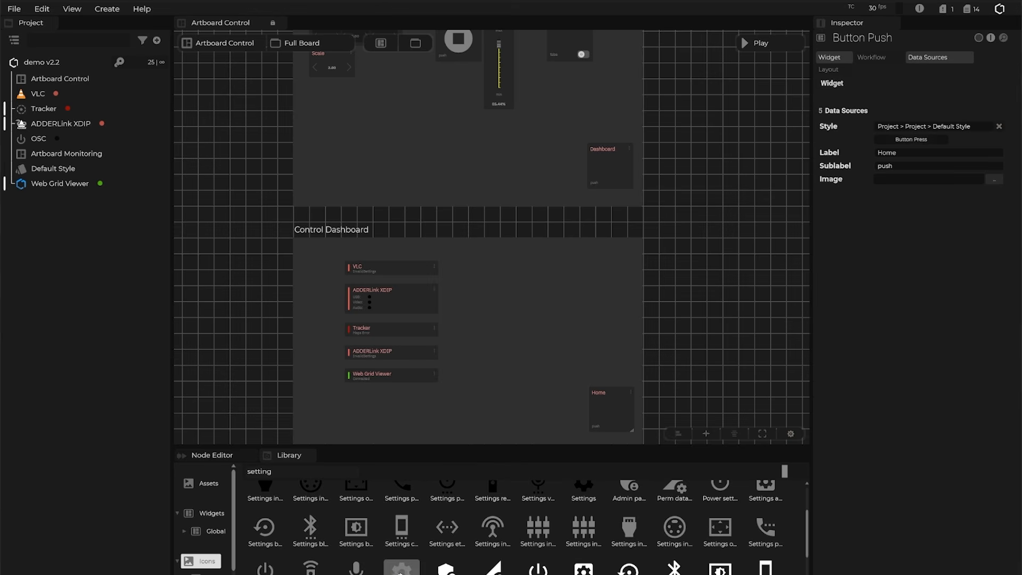
Give the Dashboard button a gear image, and the Home button a house icon found by searching 'home'.
left_click_drag(401, 570, 612, 170)
left_click(552, 212)
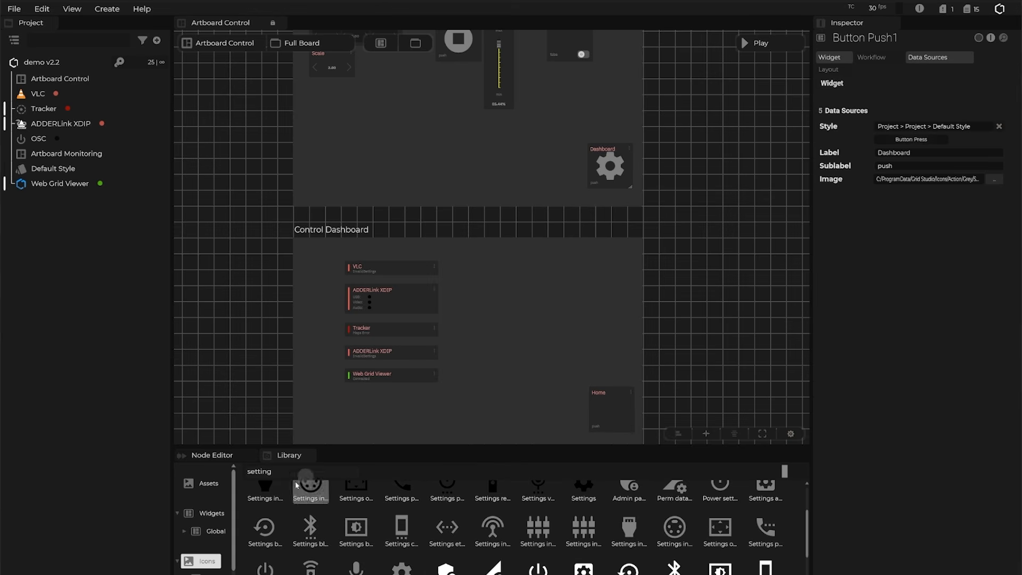
left_click(277, 472)
key("BackSpace")
key("BackSpace")
key("BackSpace")
key("BackSpace")
key("BackSpace")
key("BackSpace")
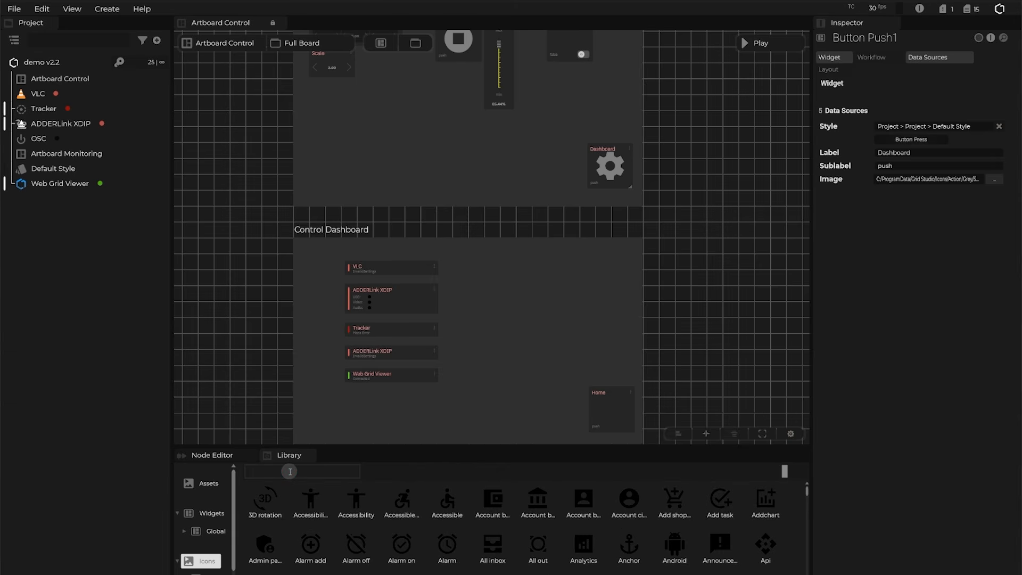
type("home")
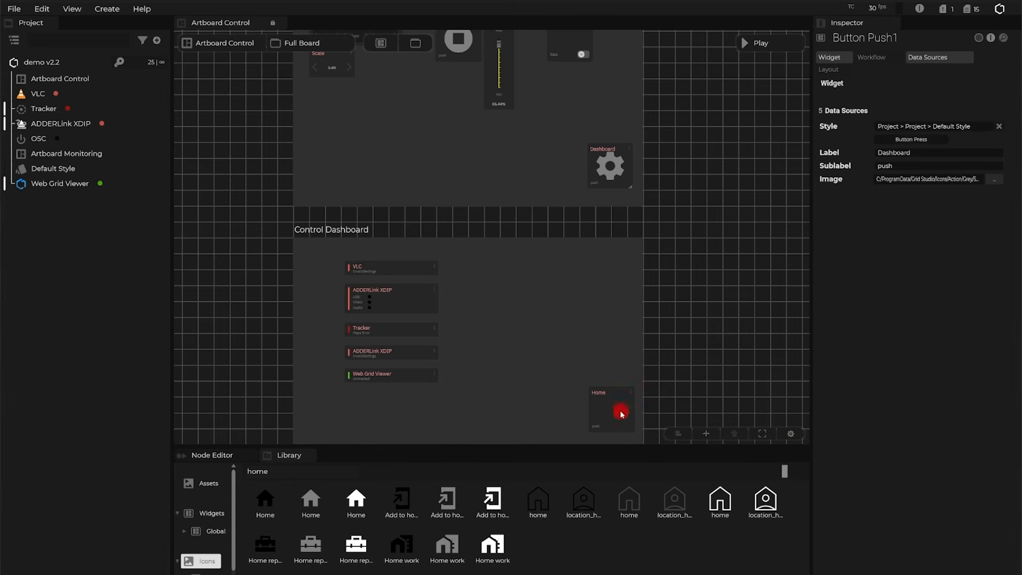
left_click_drag(311, 499, 612, 415)
left_click(536, 401)
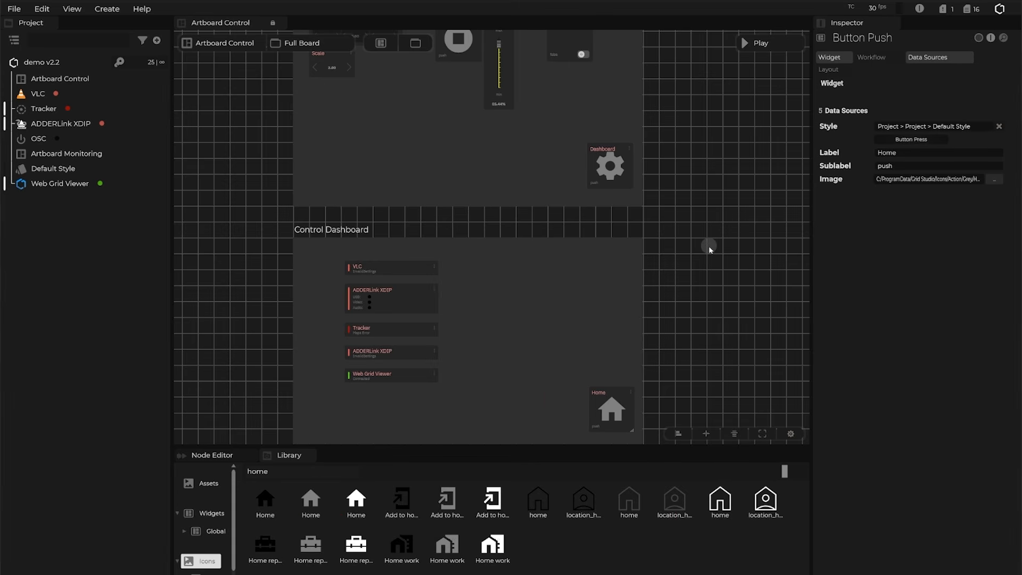
left_click_drag(710, 245, 705, 211)
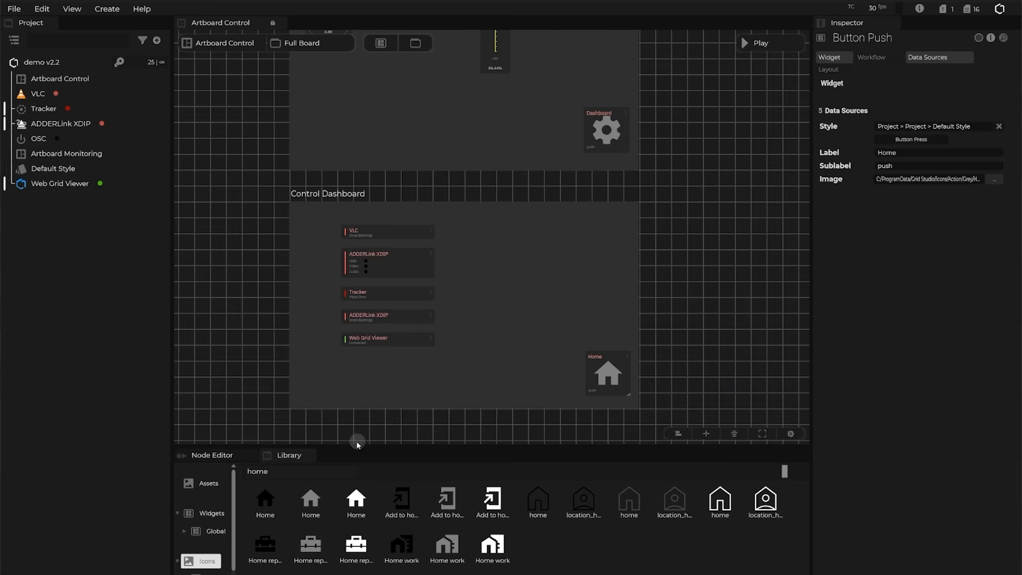
Select the Dashboard button and bring its Button Press Triggered node into view in the workflow.
left_click_drag(513, 450, 512, 503)
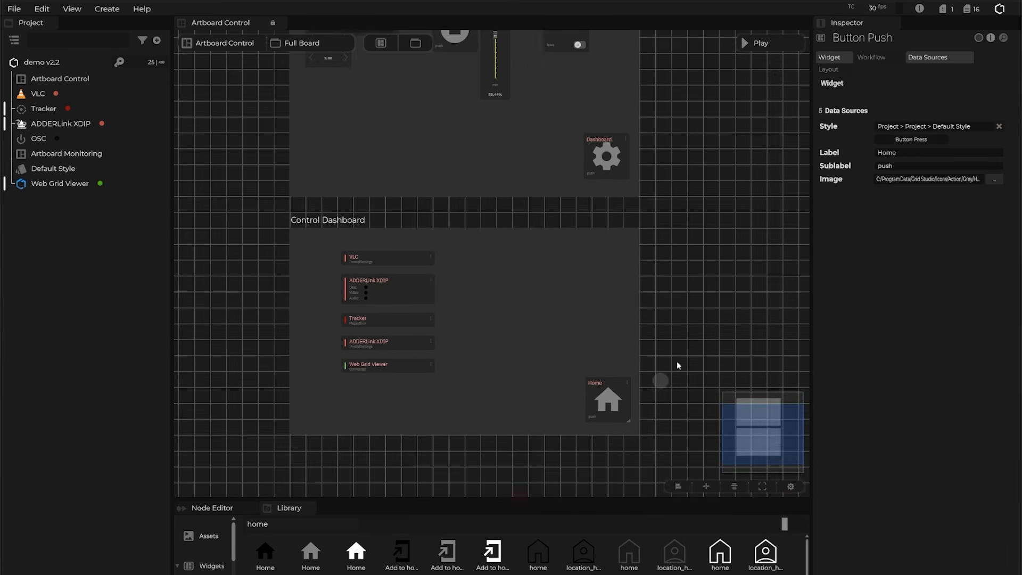
scroll(742, 218, "up", 3)
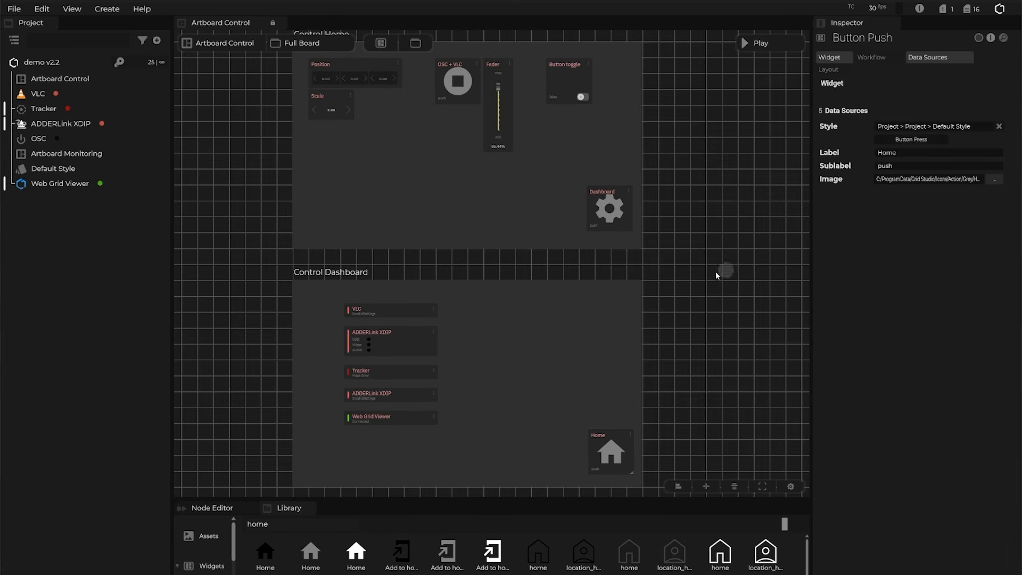
left_click(213, 508)
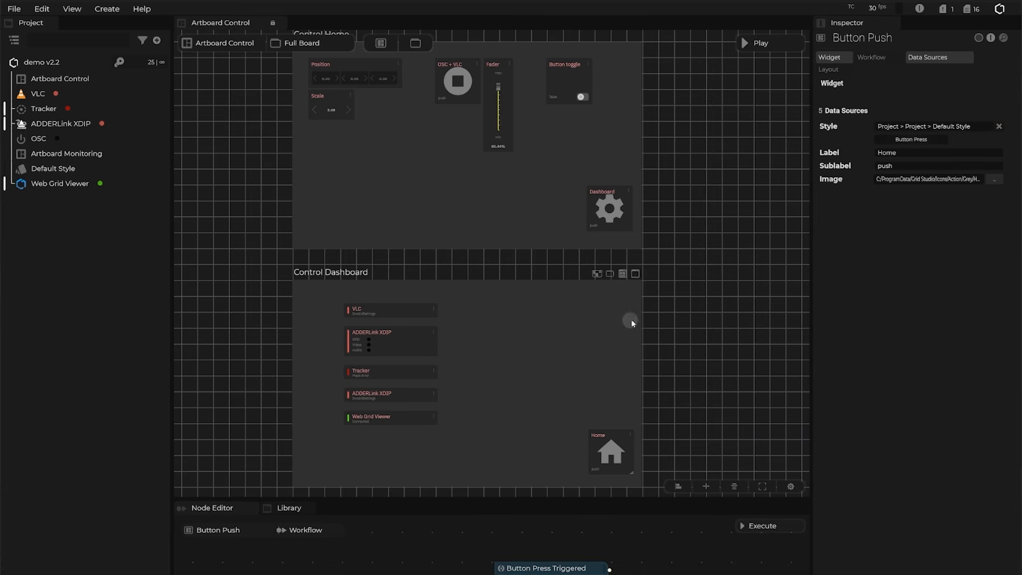
left_click_drag(703, 570, 455, 552)
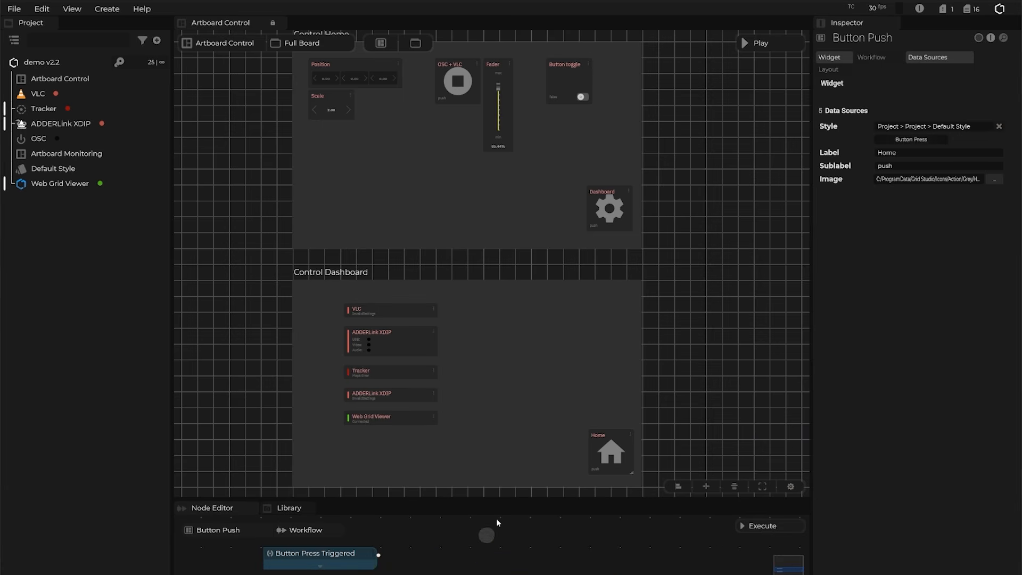
left_click(616, 214)
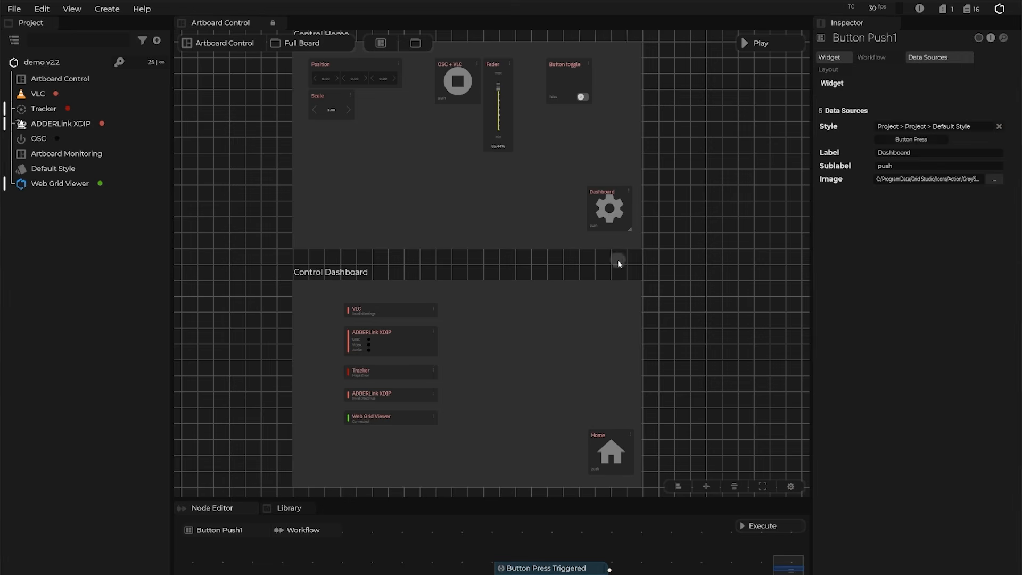
left_click_drag(408, 539, 244, 532)
left_click_drag(463, 496, 468, 453)
Add a Functions navigateTo action node, found by searching 'navig'.
right_click(505, 529)
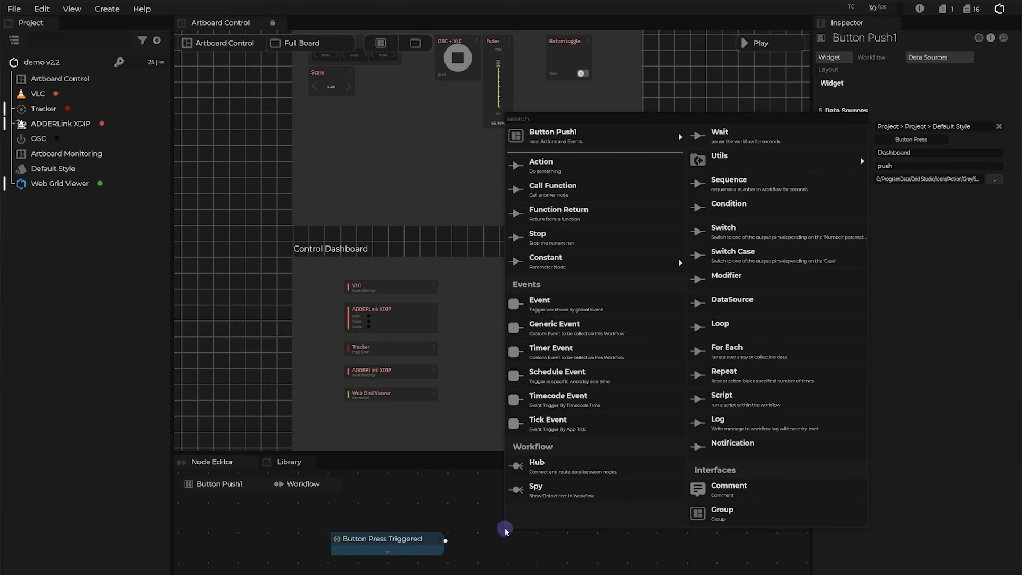
left_click(549, 167)
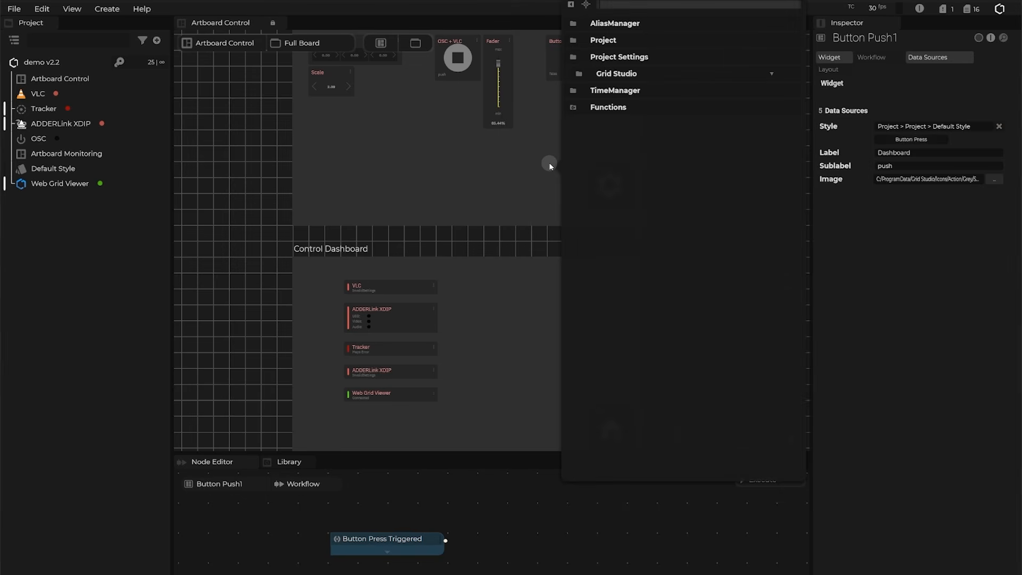
type("navig")
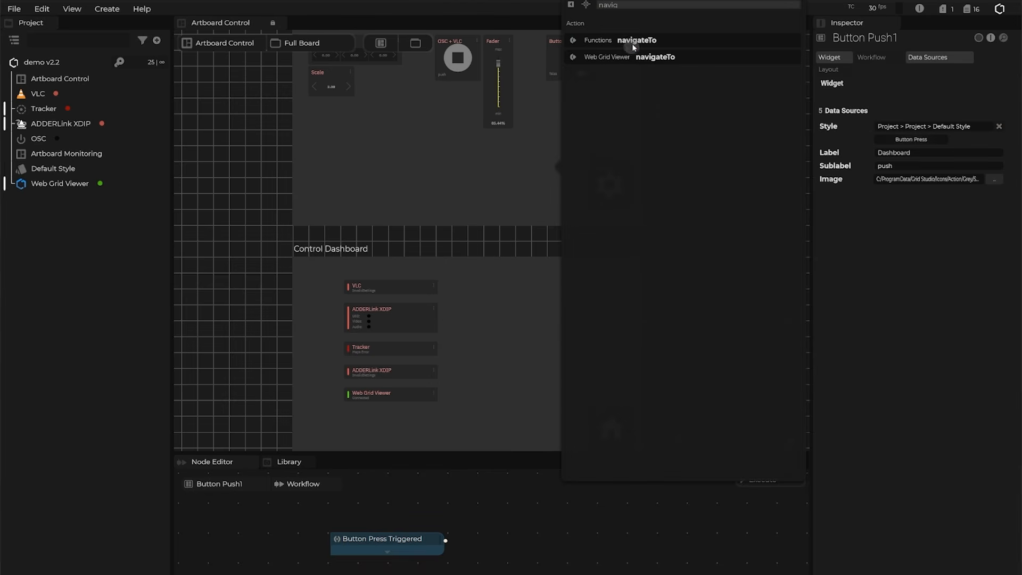
left_click(633, 42)
Wire Button Press Triggered into navigateTo and set its Frame to Control Dashboard.
left_click_drag(445, 541, 506, 539)
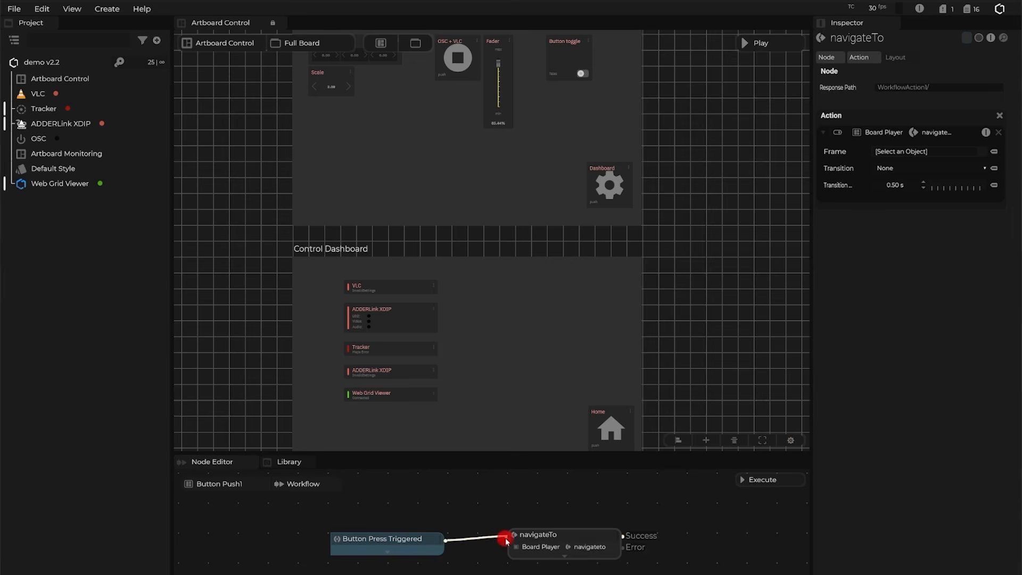
left_click(925, 152)
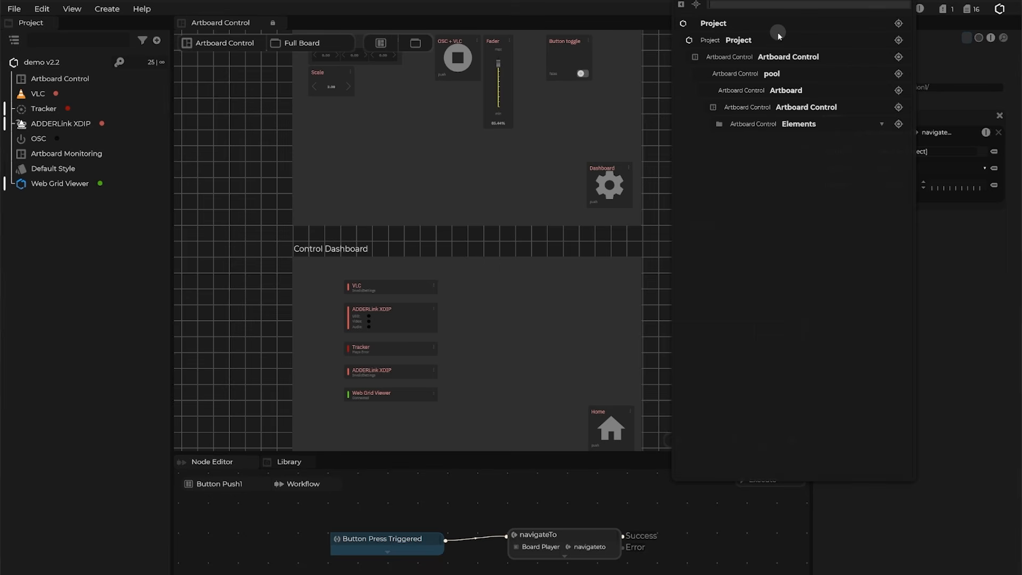
type("dash")
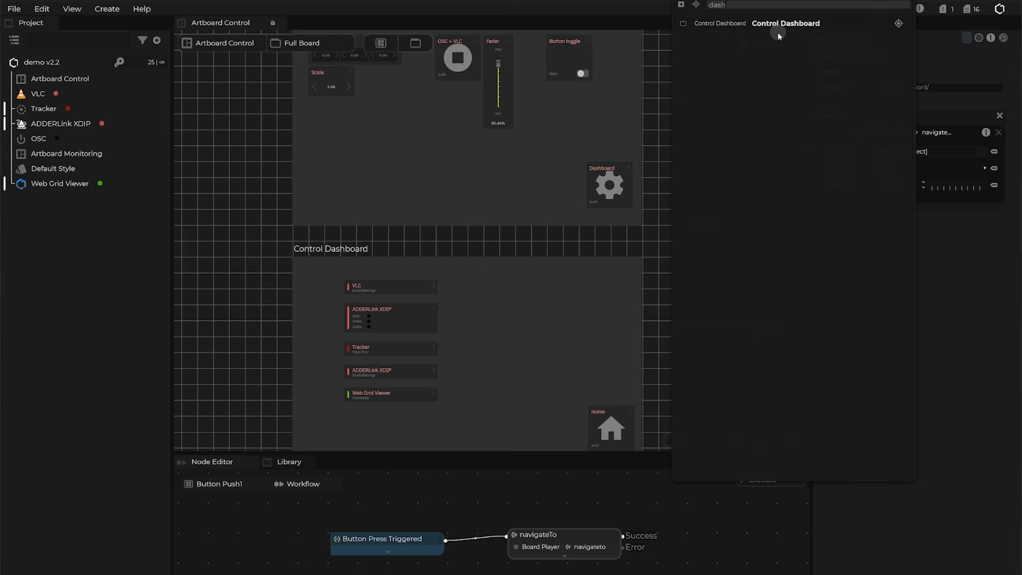
left_click(787, 23)
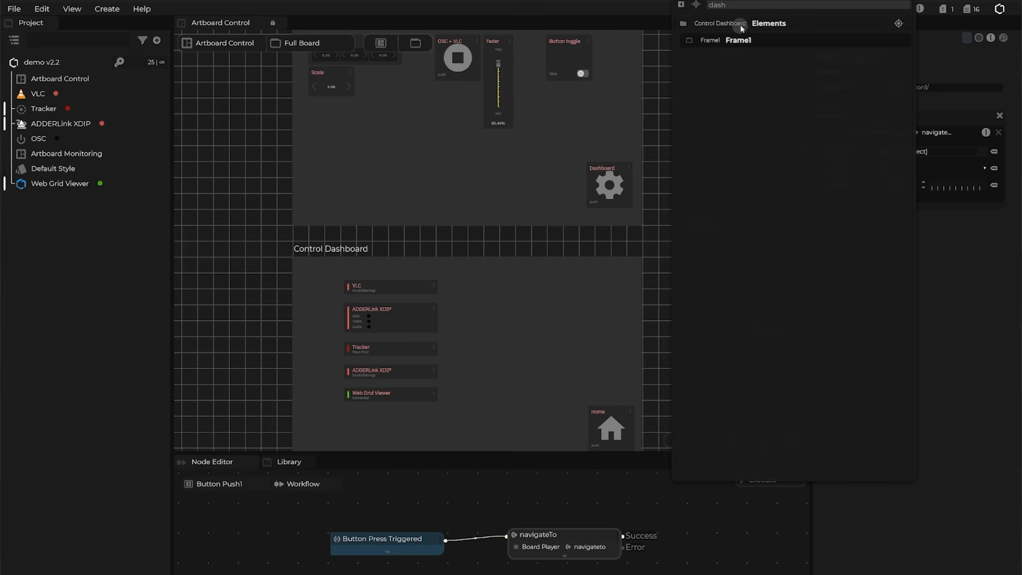
left_click(682, 8)
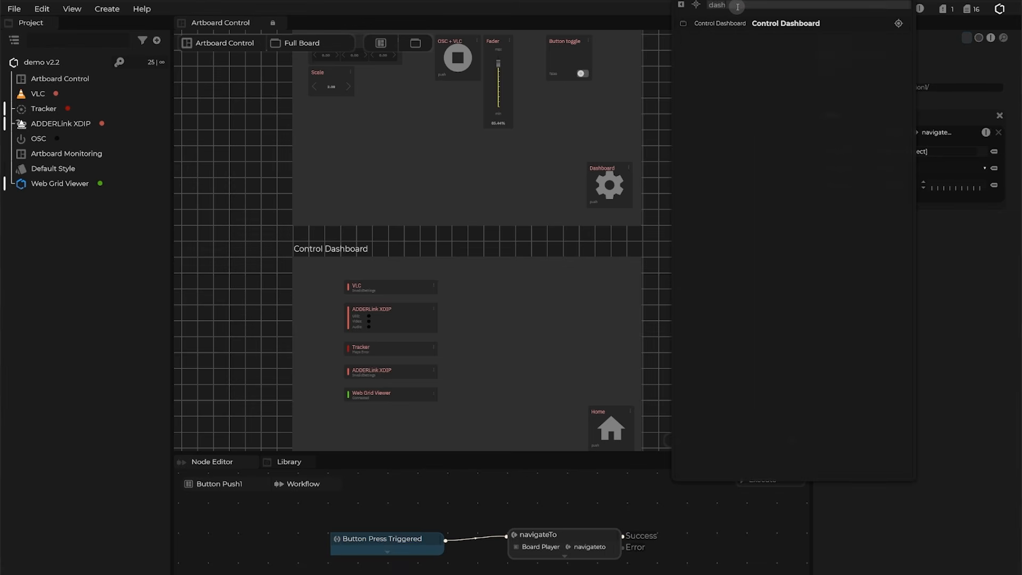
left_click(898, 23)
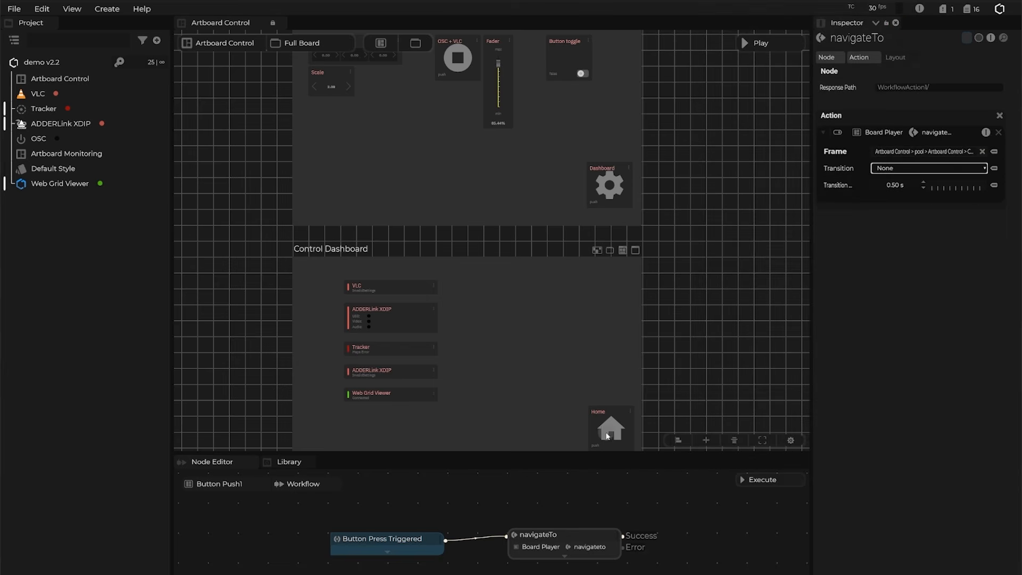
Recheck the navigateTo target frame, then switch to the Home button's workflow.
left_click(582, 520)
left_click(572, 535)
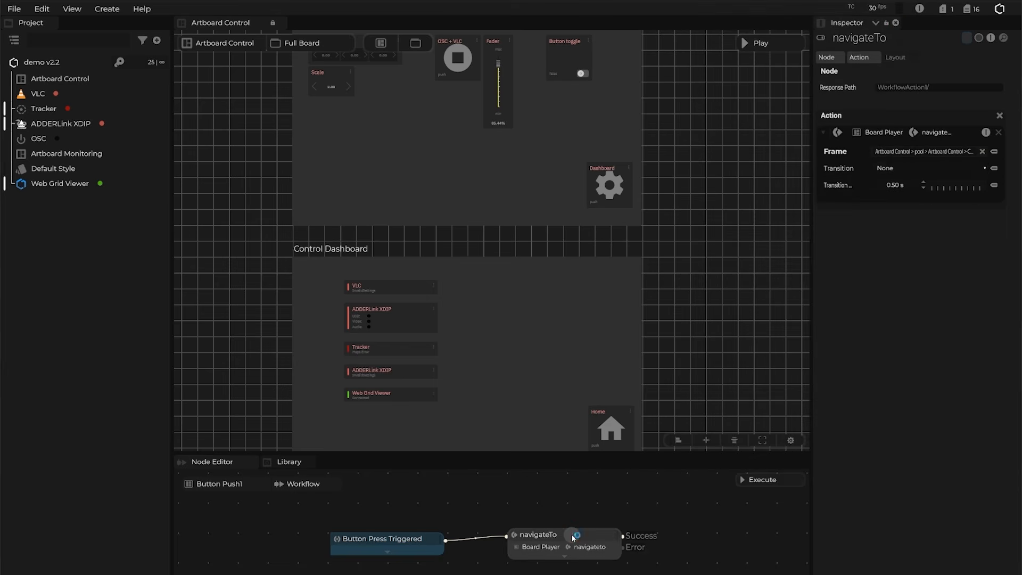
left_click(708, 358)
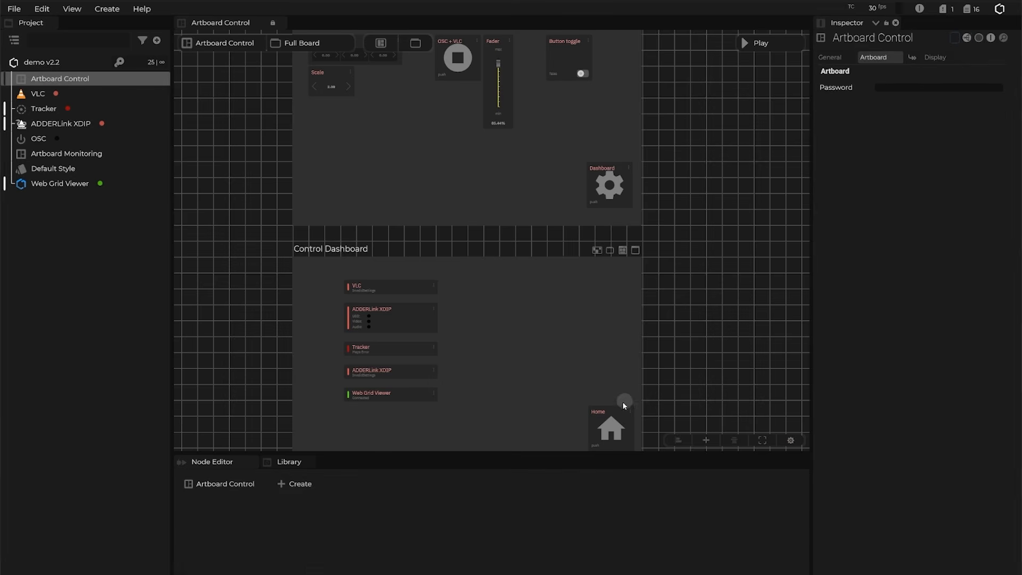
left_click(616, 413)
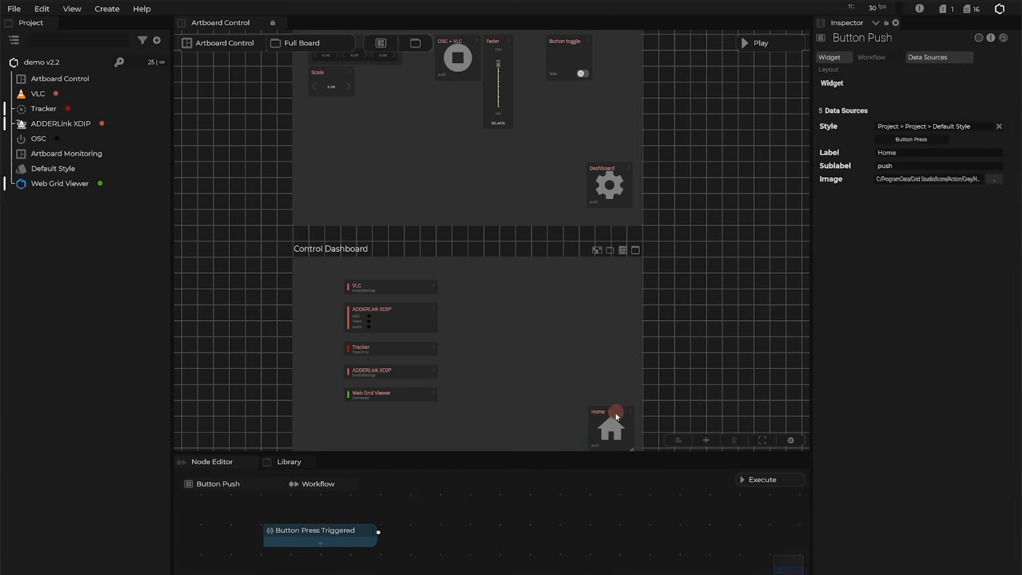
Add a navigateTo node after the Home trigger, targeting the Control Home frame.
left_click(462, 546)
left_click_drag(506, 542, 425, 534)
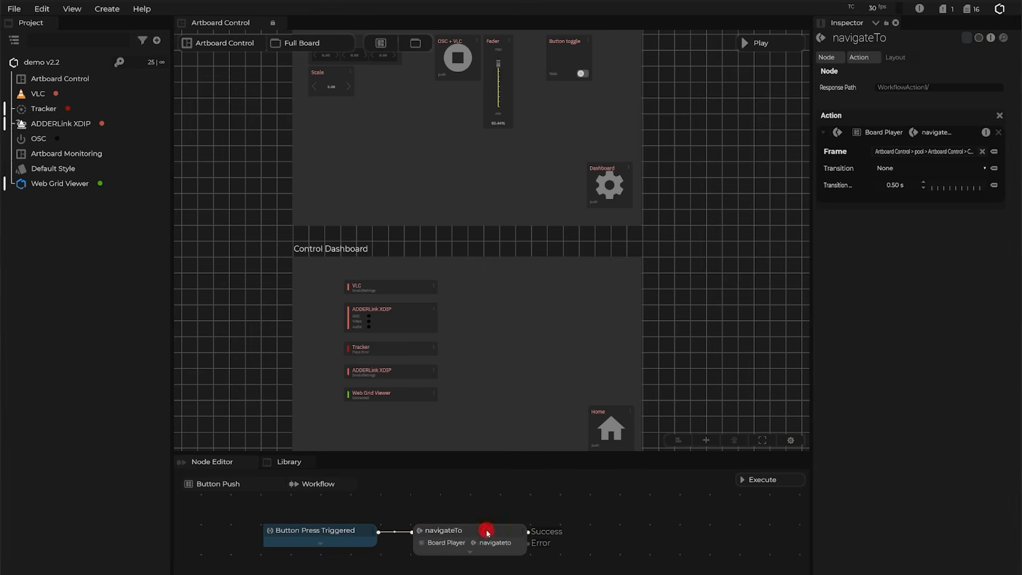
left_click(955, 153)
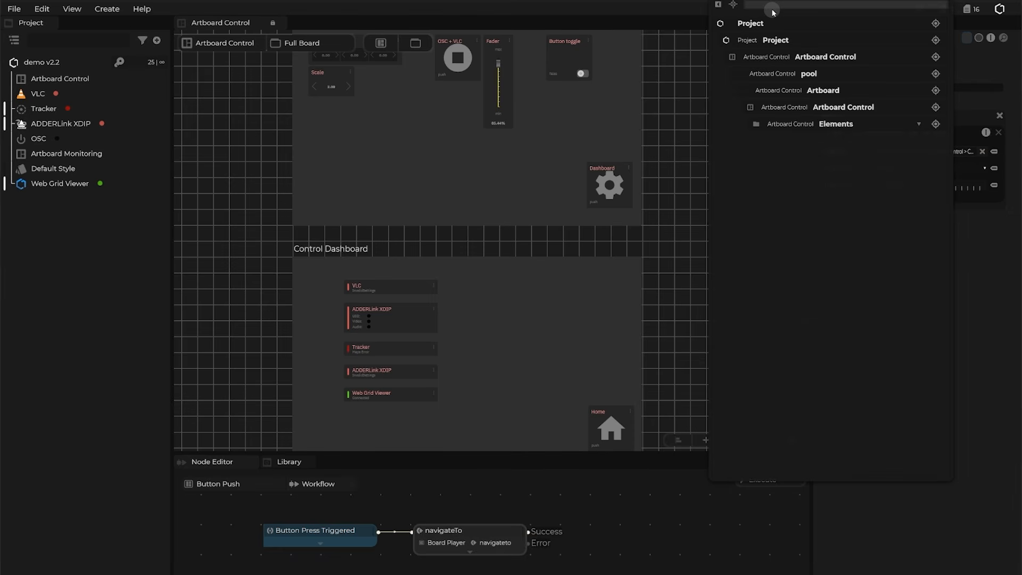
type("control home")
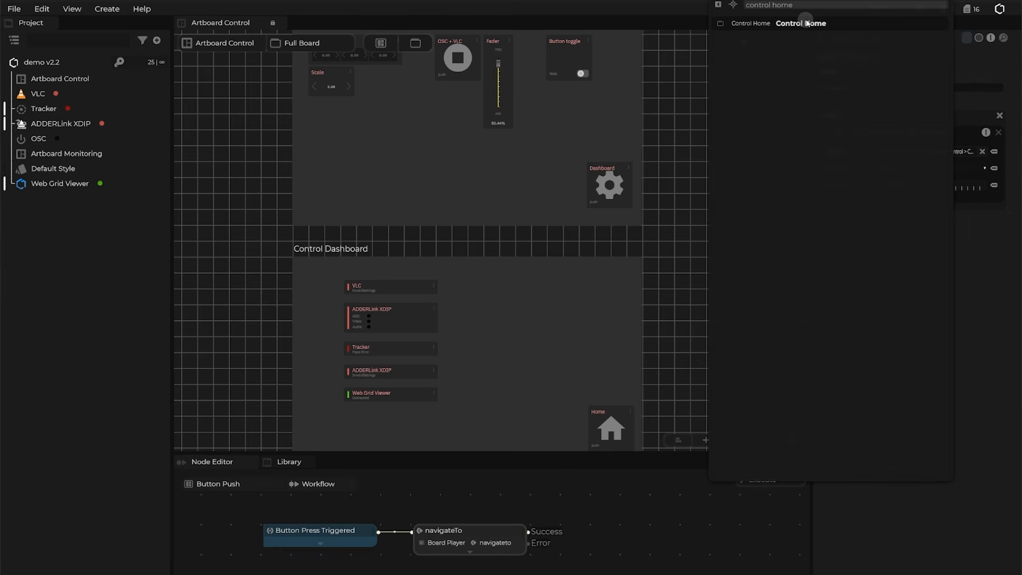
left_click(807, 24)
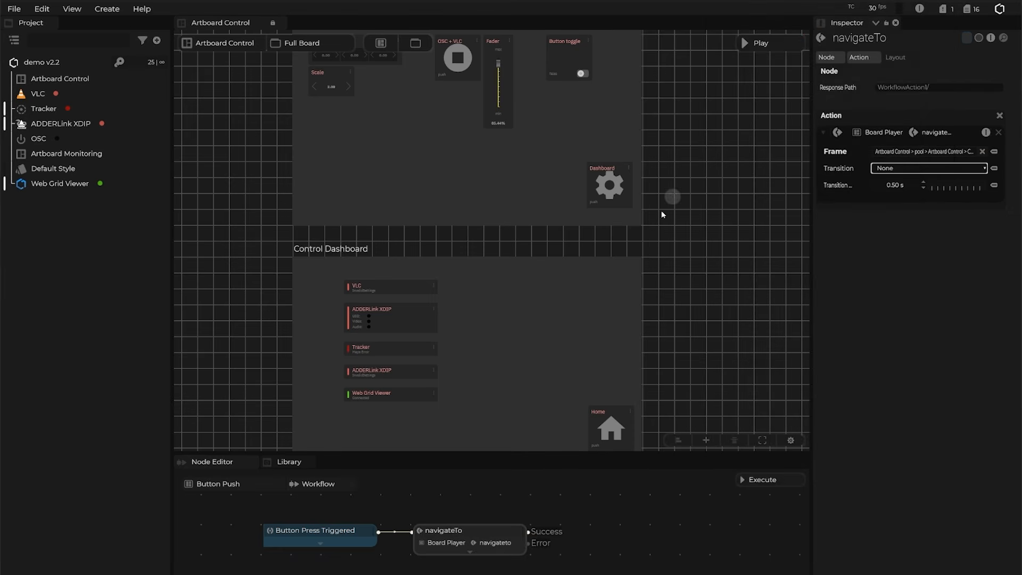
left_click_drag(712, 208, 692, 338)
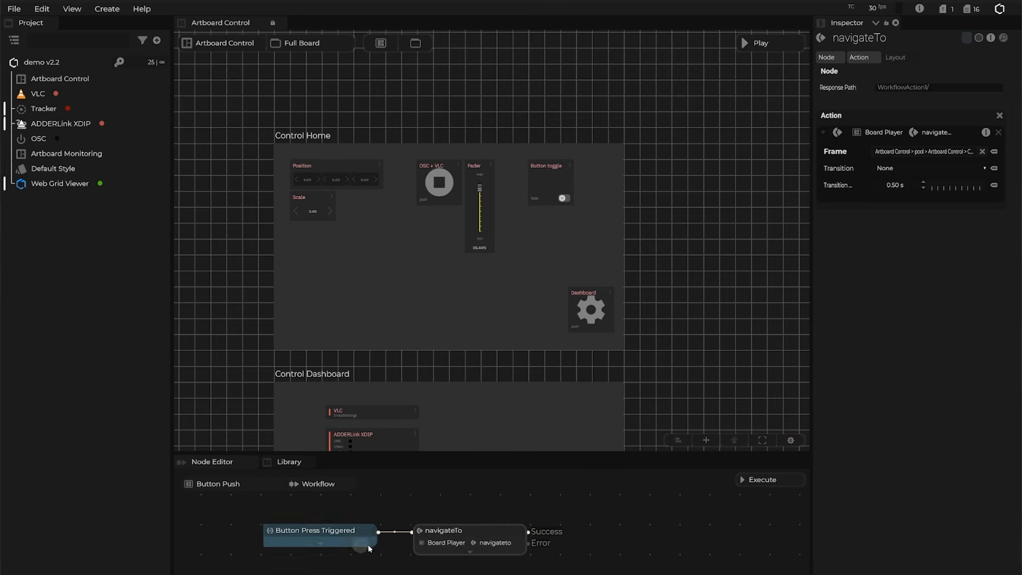
Preview the Control Home frame in Board Player and centre the player window.
left_click(470, 116)
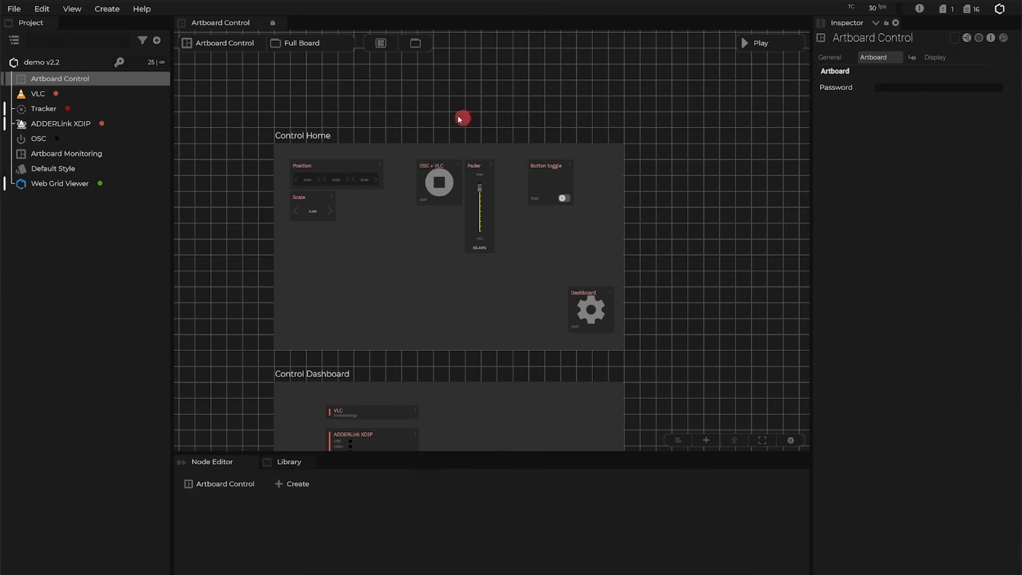
left_click(613, 138)
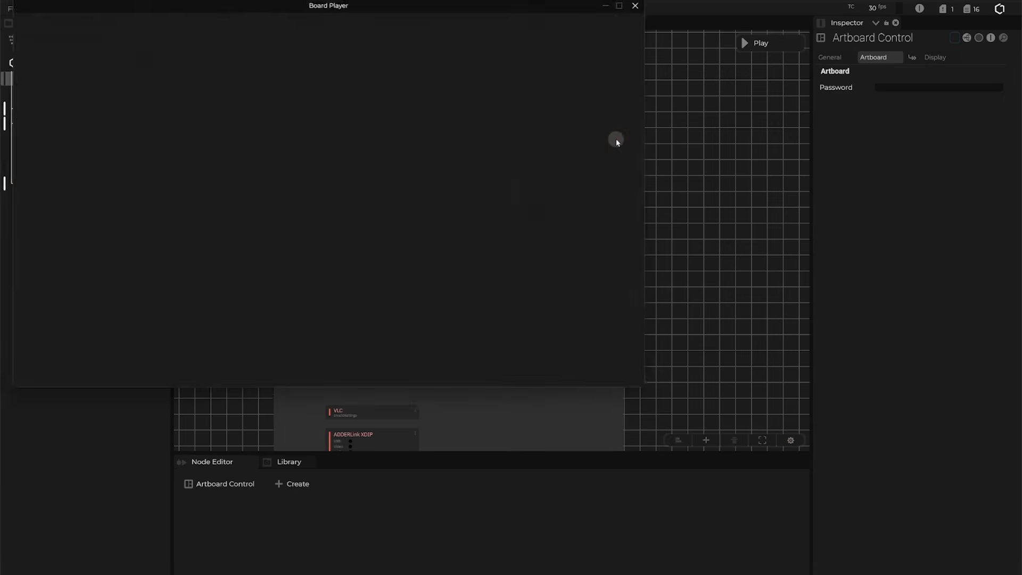
left_click_drag(351, 3, 561, 146)
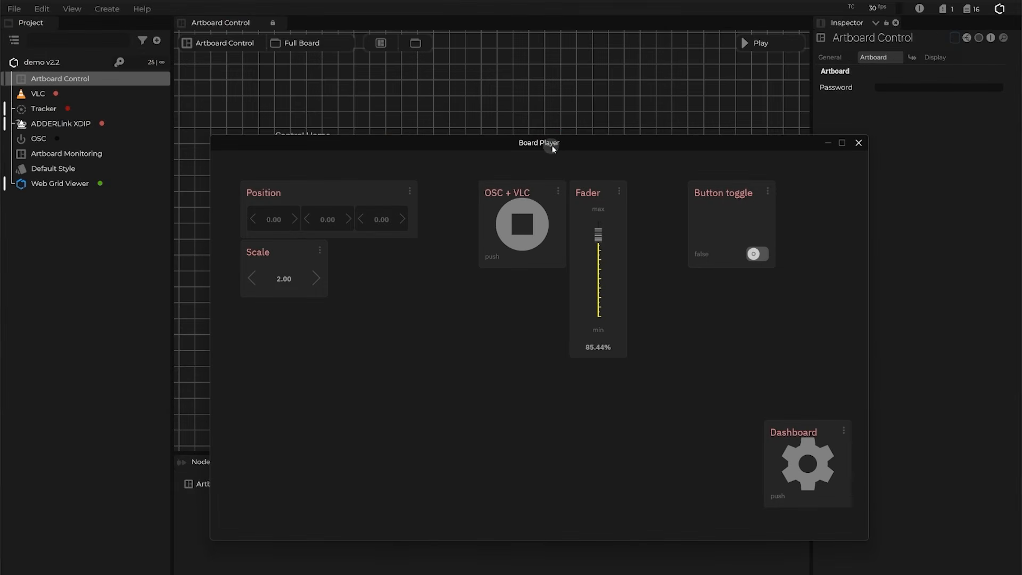
left_click_drag(522, 142, 496, 154)
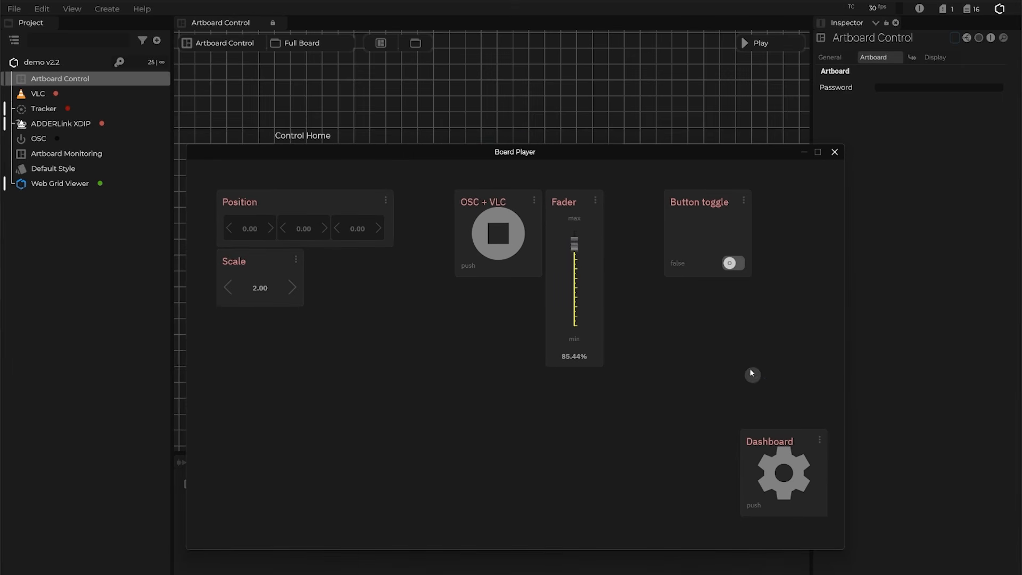
Switch between the Dashboard and Home pages several times, then open the example Artboard Board project.
left_click(784, 474)
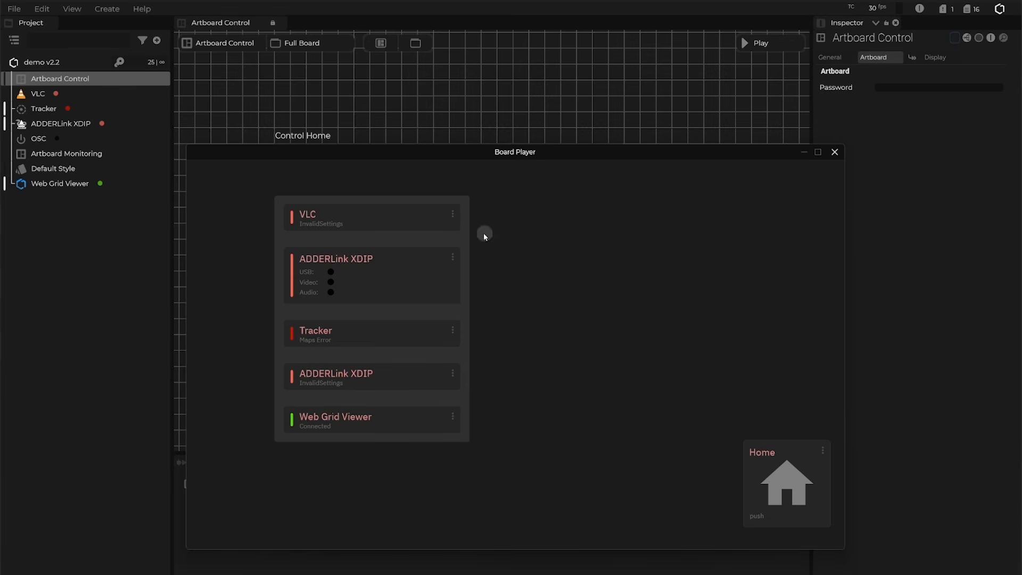
left_click_drag(529, 160, 747, 422)
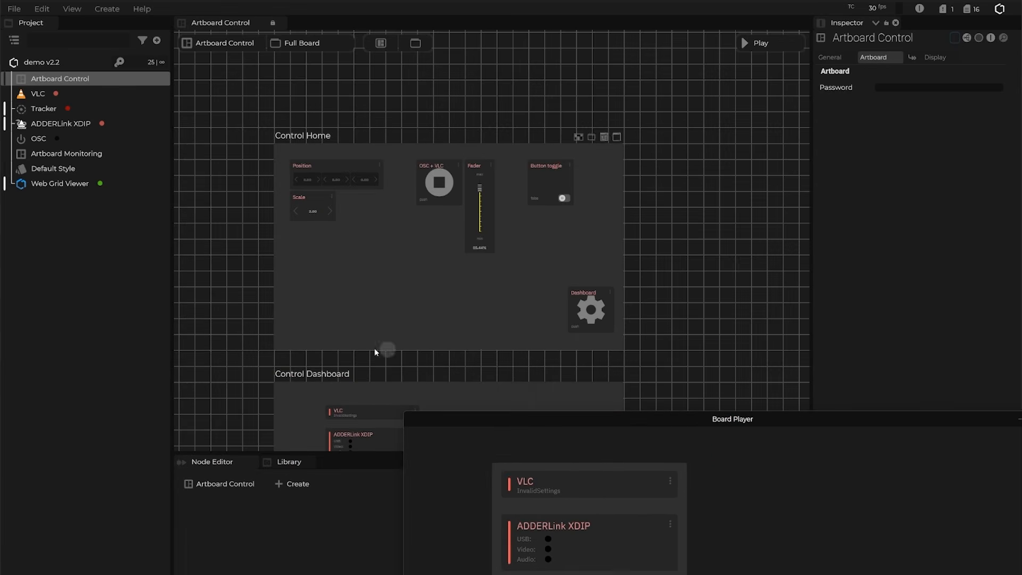
left_click_drag(609, 417, 338, 134)
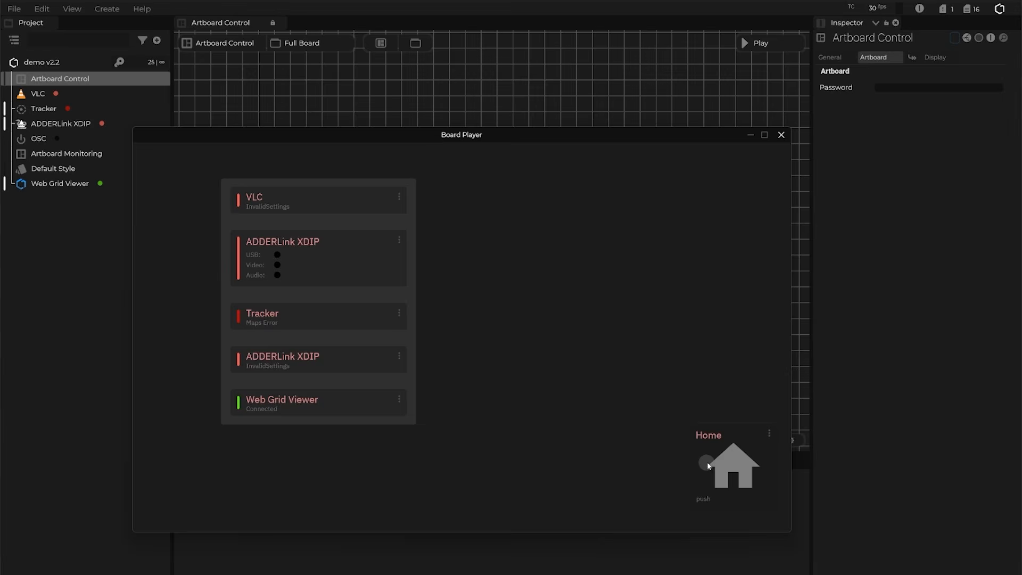
left_click(737, 474)
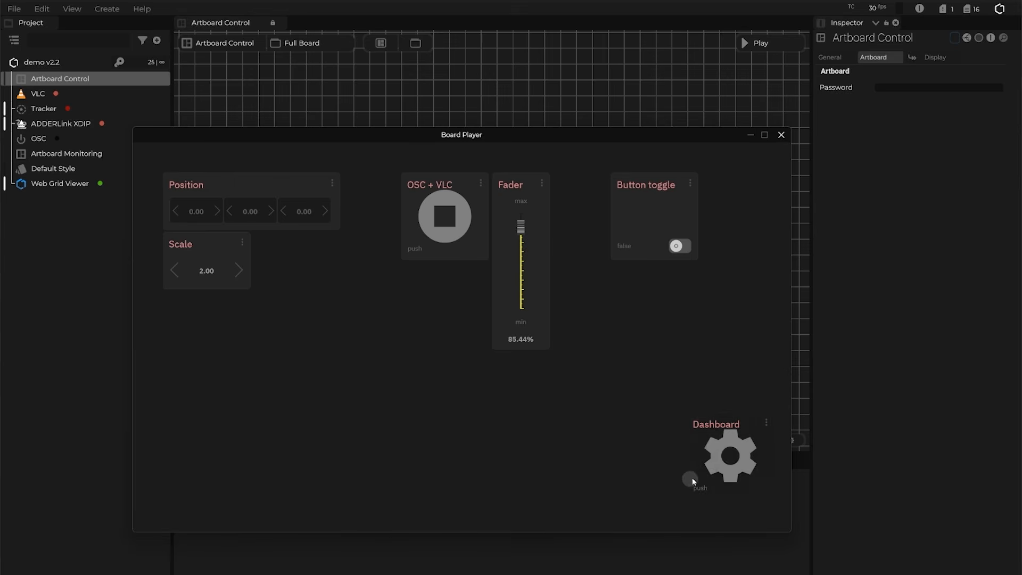
left_click(723, 461)
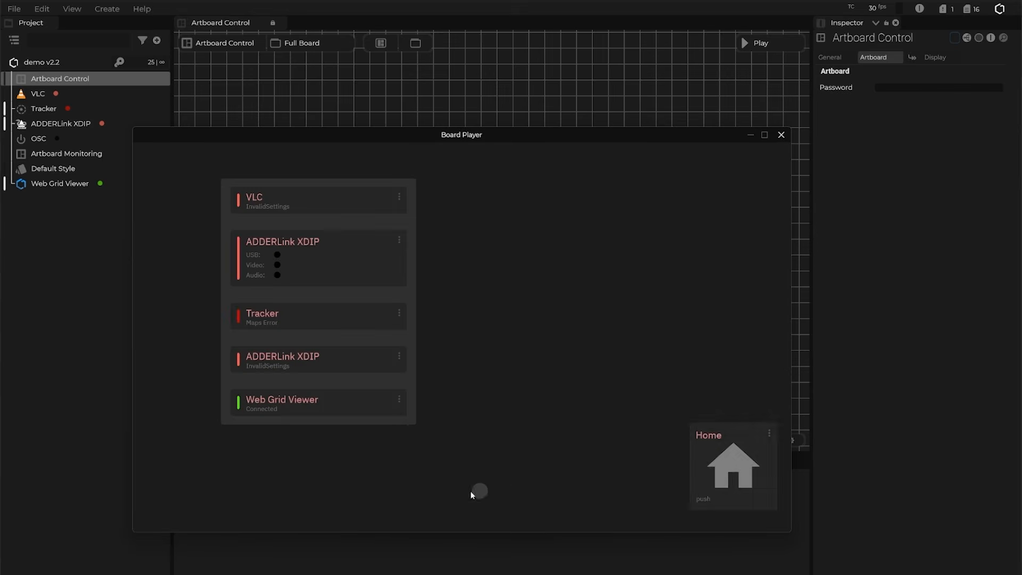
left_click(725, 465)
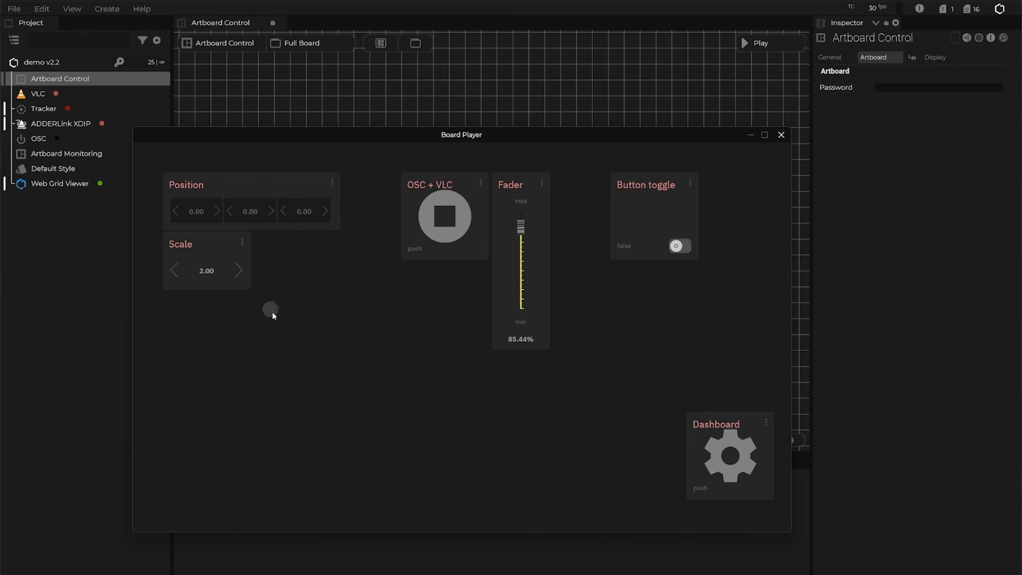
left_click(726, 438)
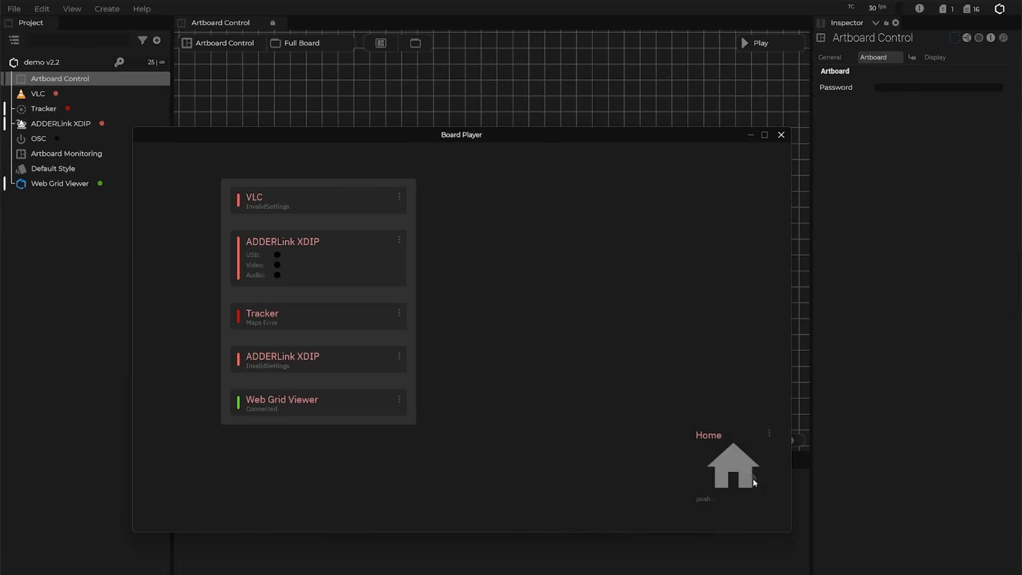
left_click(834, 449)
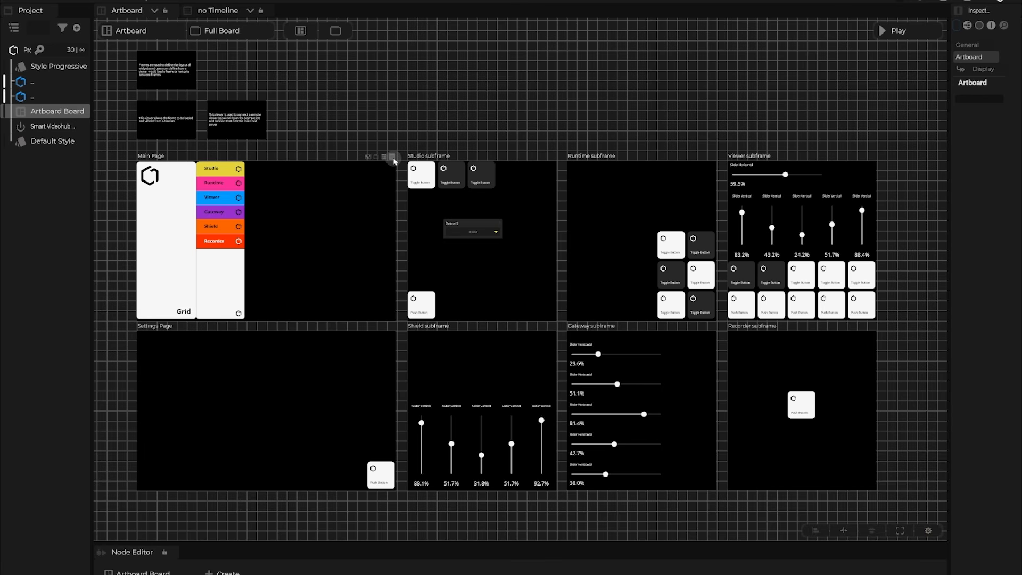
Open the example Main Page in Board Player and move the player window lower.
left_click(394, 160)
left_click_drag(408, 1, 513, 406)
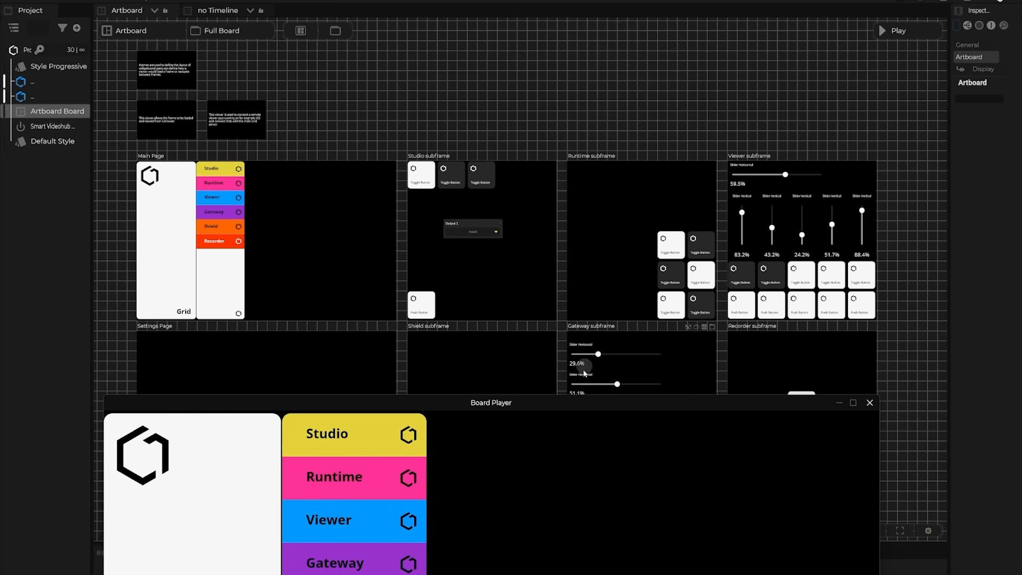
Show each subframe page in turn (Studio, Runtime, Viewer, Gateway, Shield, Recorder), then move the player aside.
left_click_drag(440, 407, 419, 99)
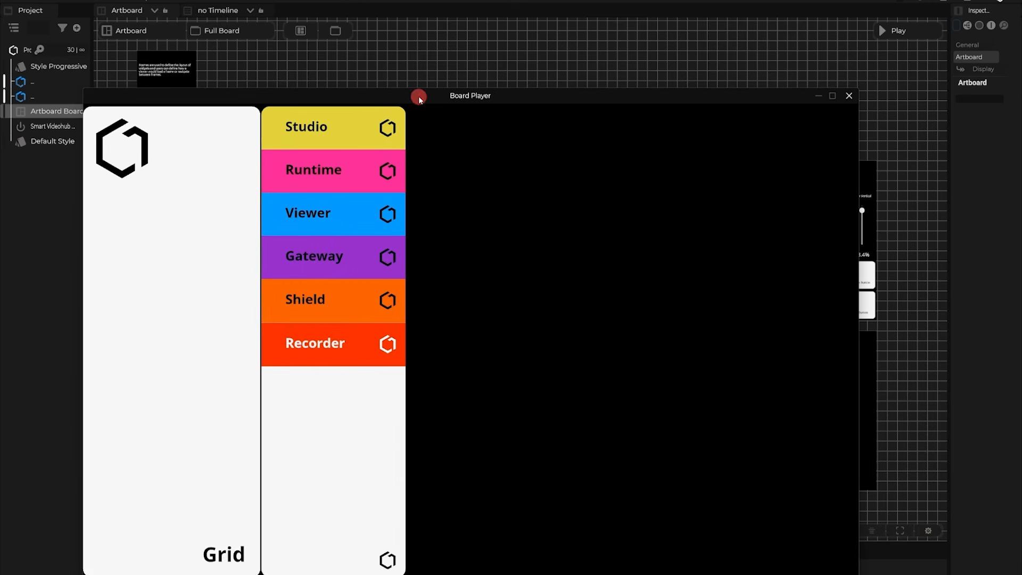
left_click(353, 128)
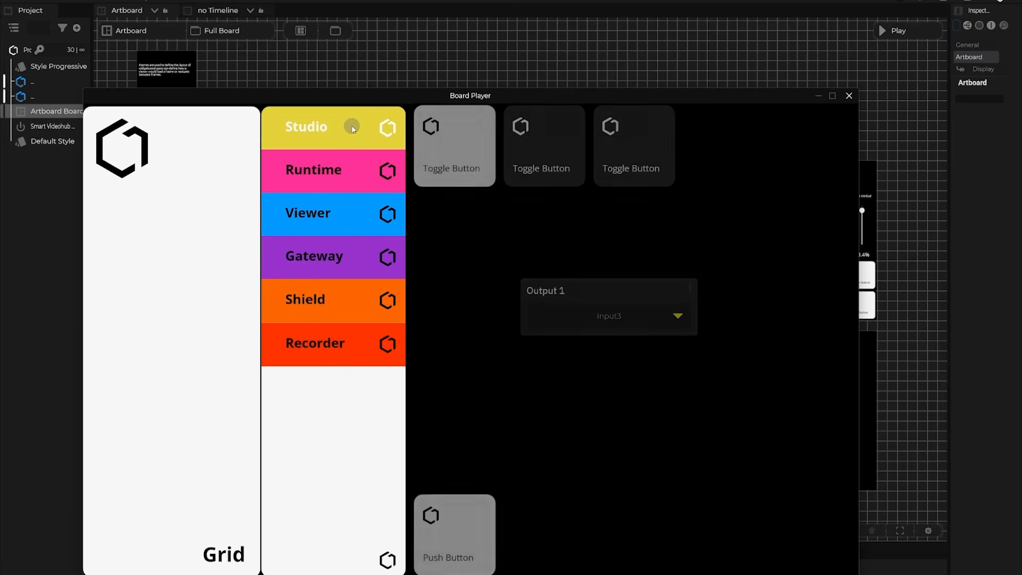
left_click(356, 174)
left_click(373, 224)
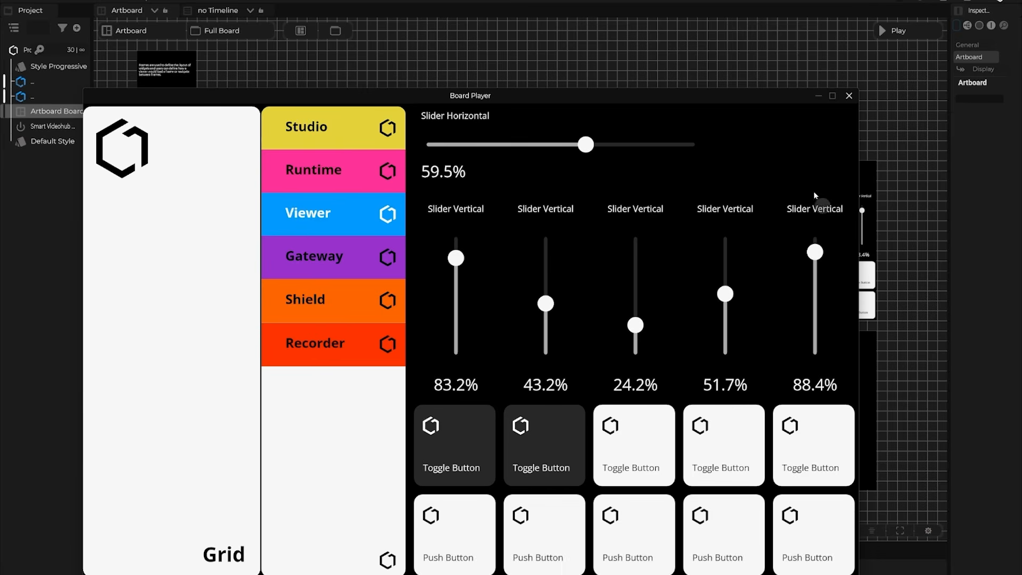
left_click(347, 260)
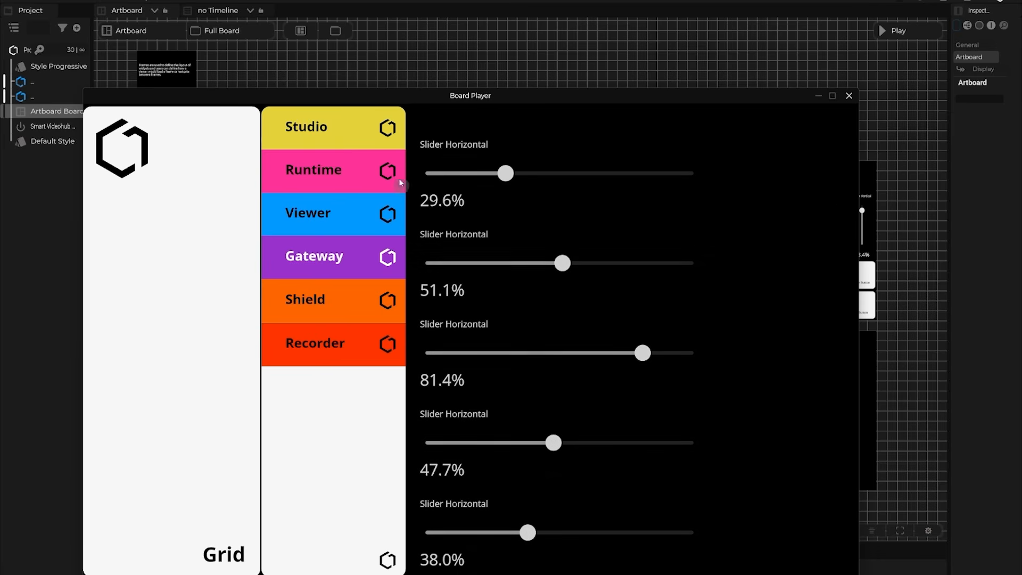
left_click(351, 298)
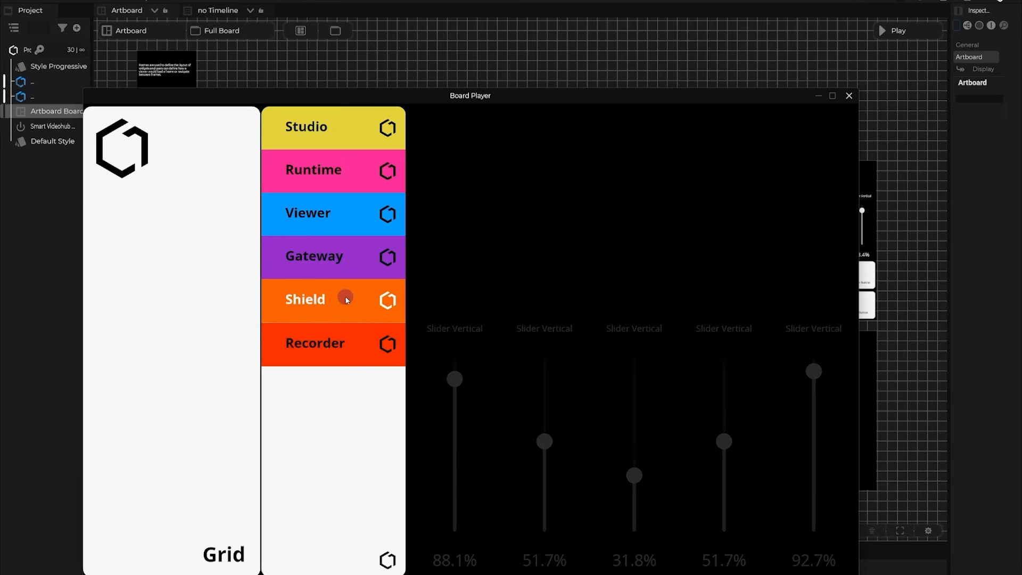
left_click(347, 341)
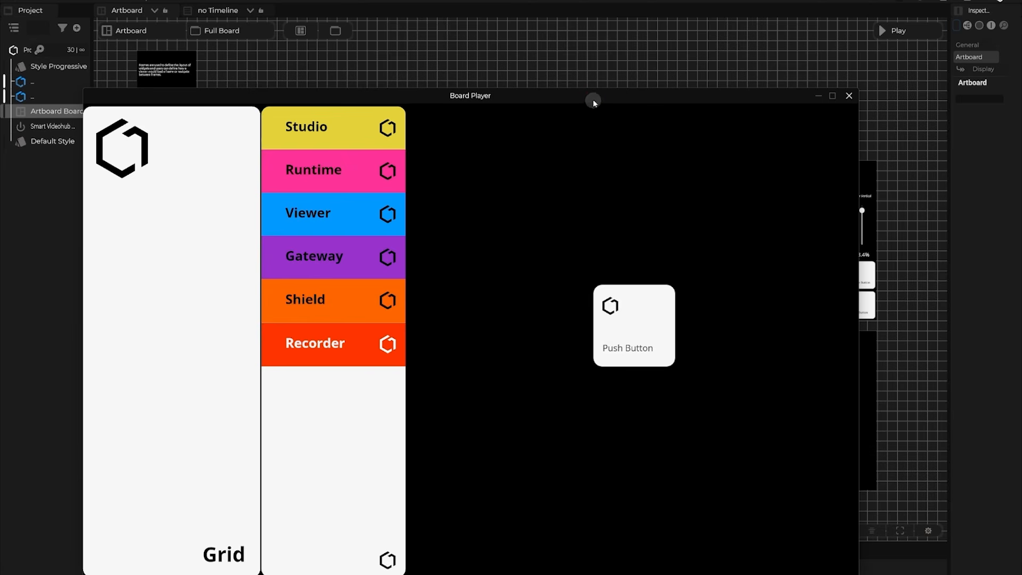
left_click_drag(595, 103, 710, 460)
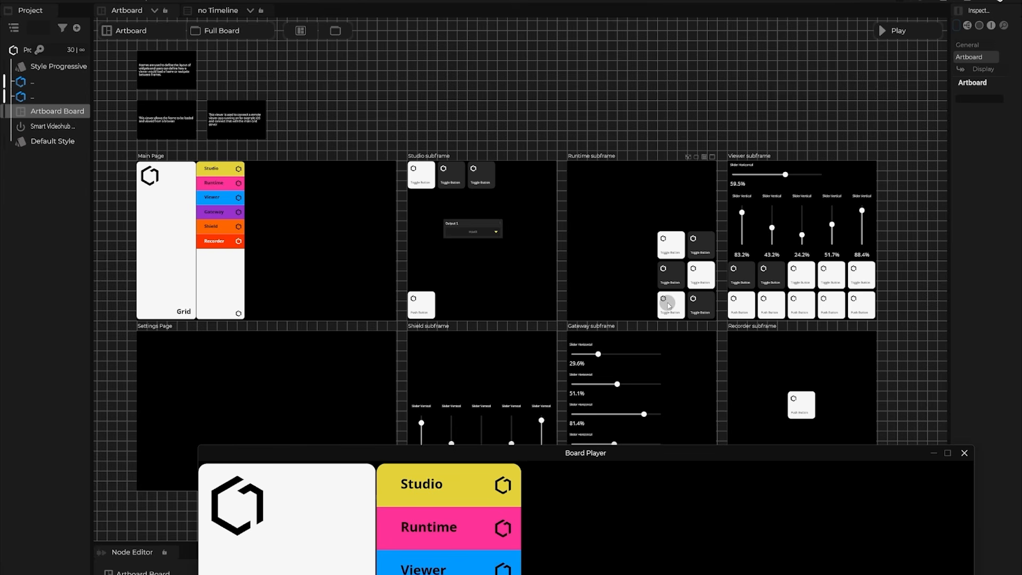
Reposition the player and preview the Viewer and Studio pages.
left_click_drag(392, 454, 304, 164)
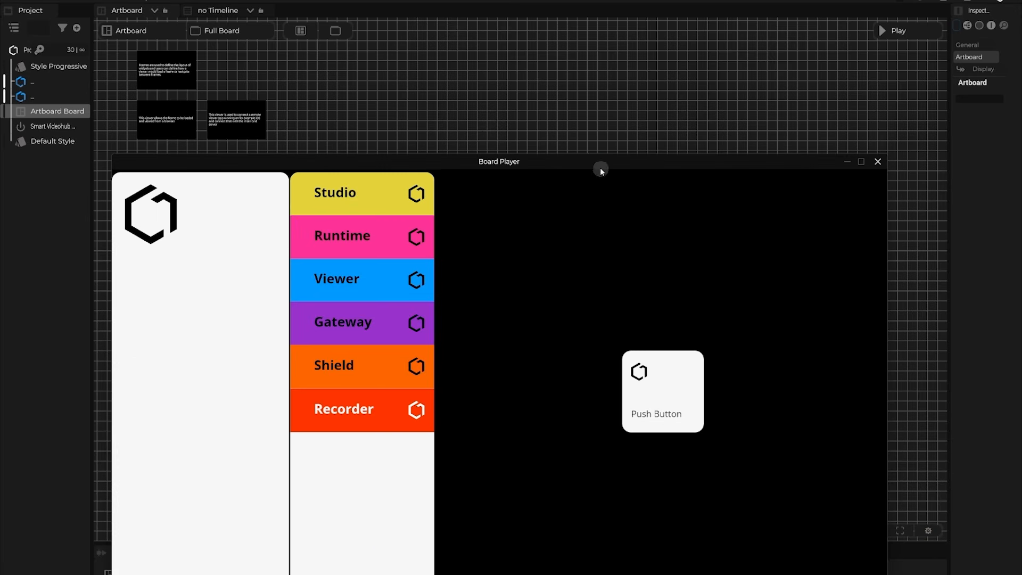
left_click_drag(600, 164, 604, 519)
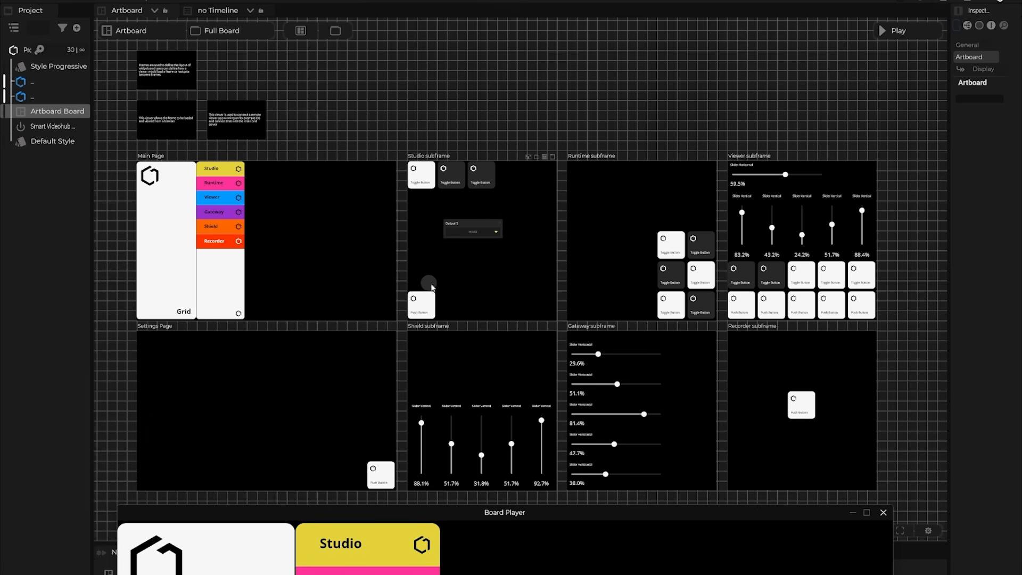
left_click_drag(439, 514, 442, 131)
left_click(400, 238)
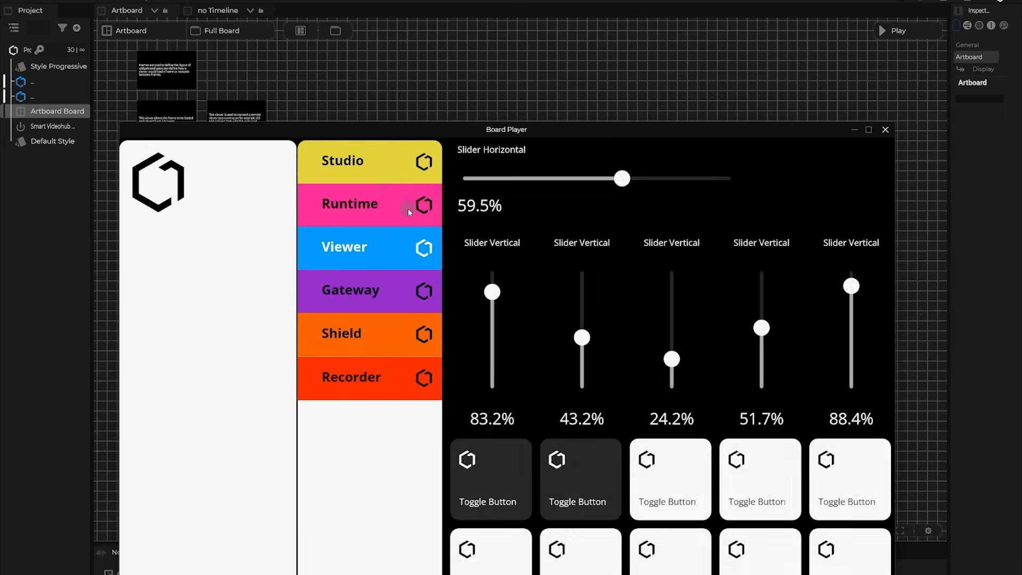
left_click(417, 169)
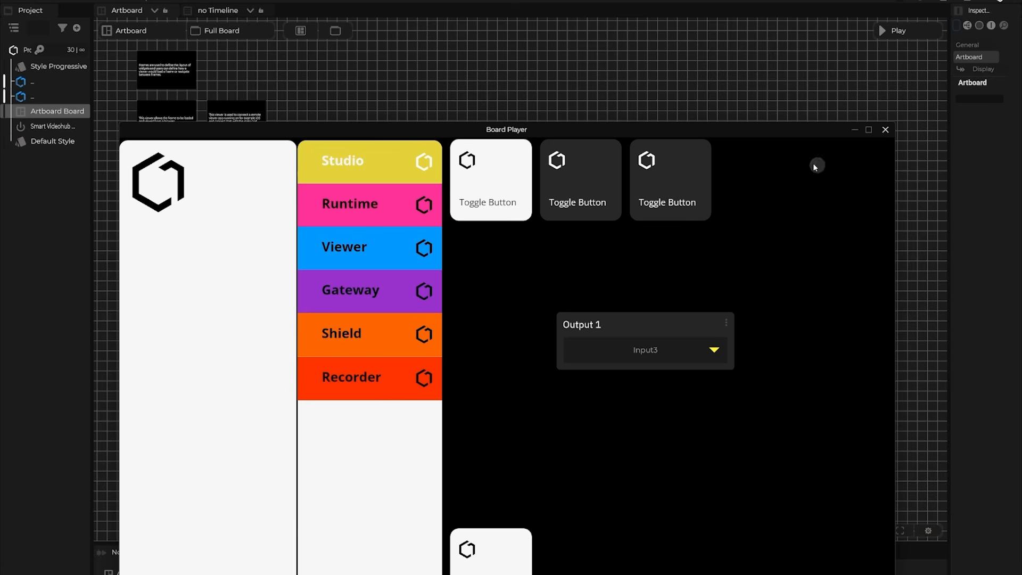
Cycle through Runtime, Viewer, Gateway, Shield and Recorder, then close Board Player and pan the artboard.
left_click_drag(688, 136, 693, 66)
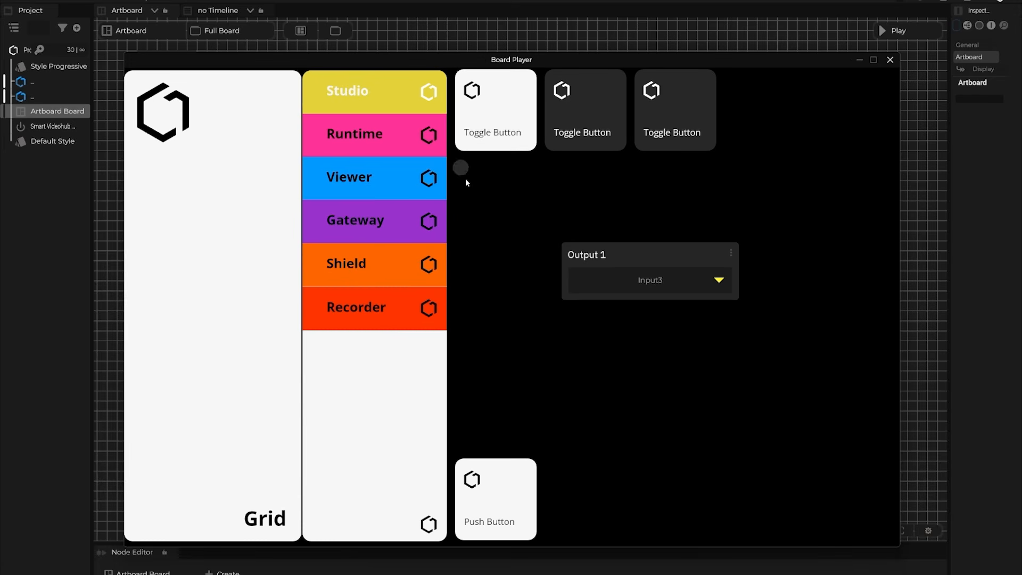
left_click(415, 133)
left_click(415, 175)
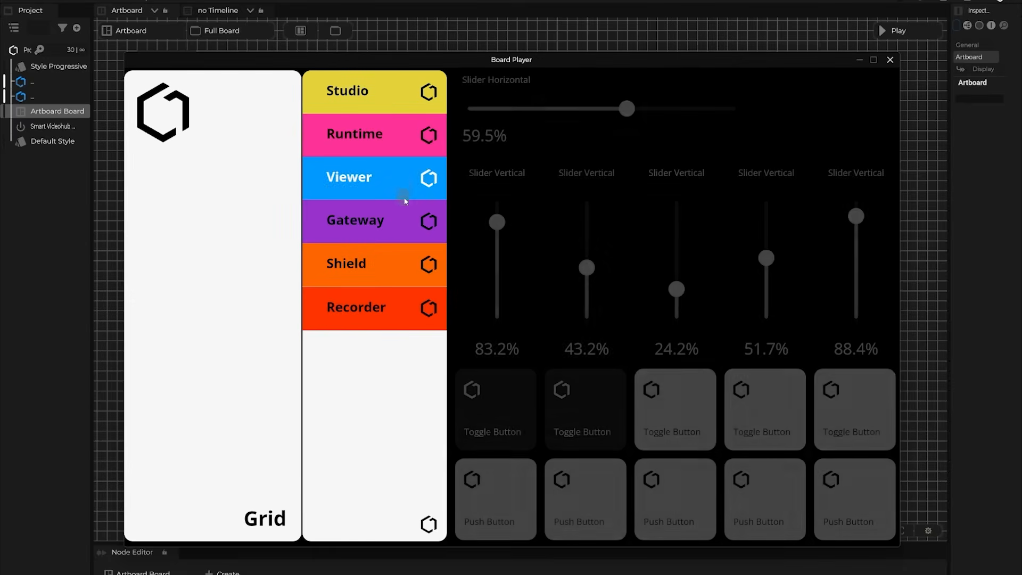
left_click(404, 219)
left_click(404, 264)
left_click(406, 319)
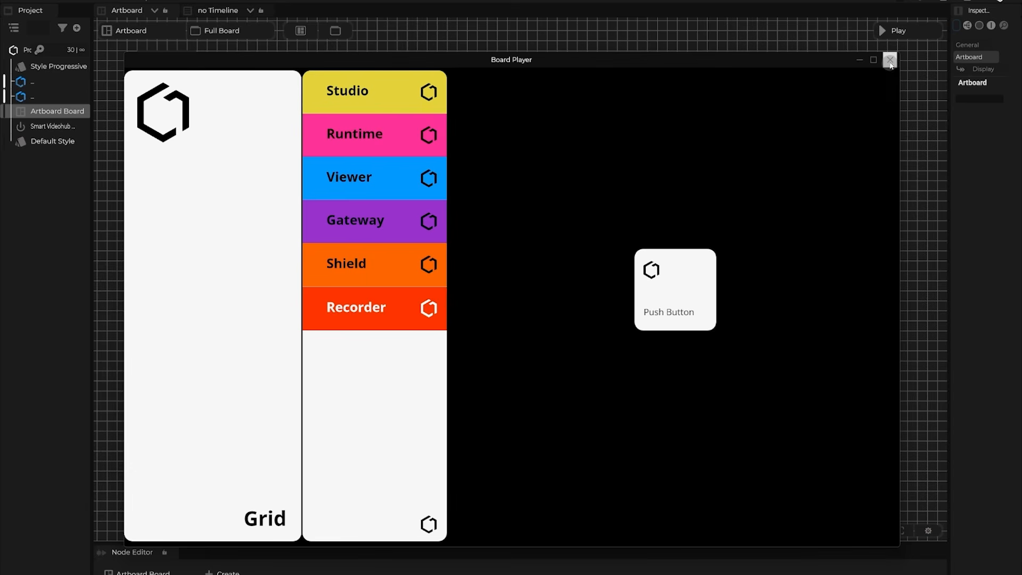
left_click(890, 60)
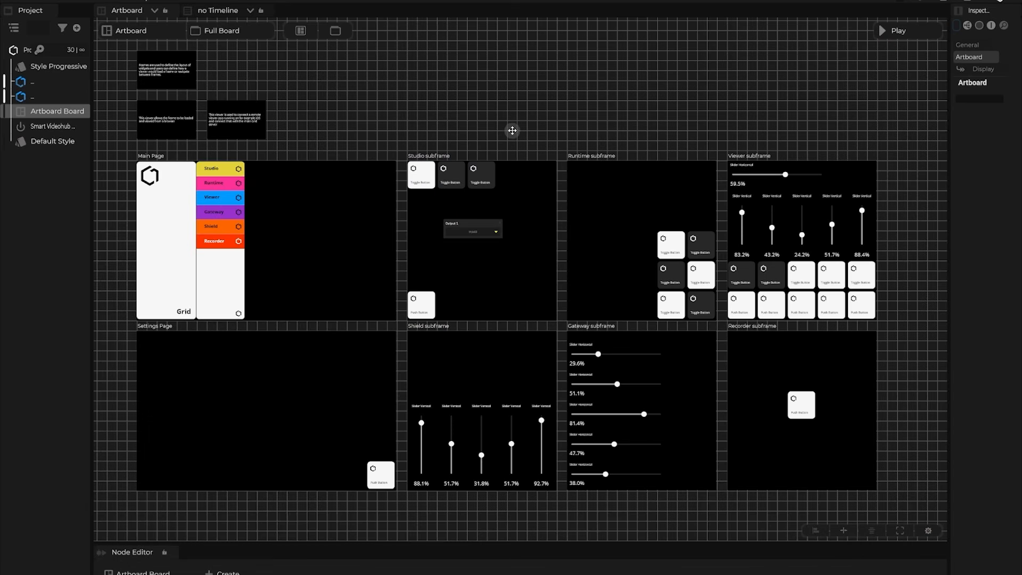
left_click_drag(513, 130, 554, 126)
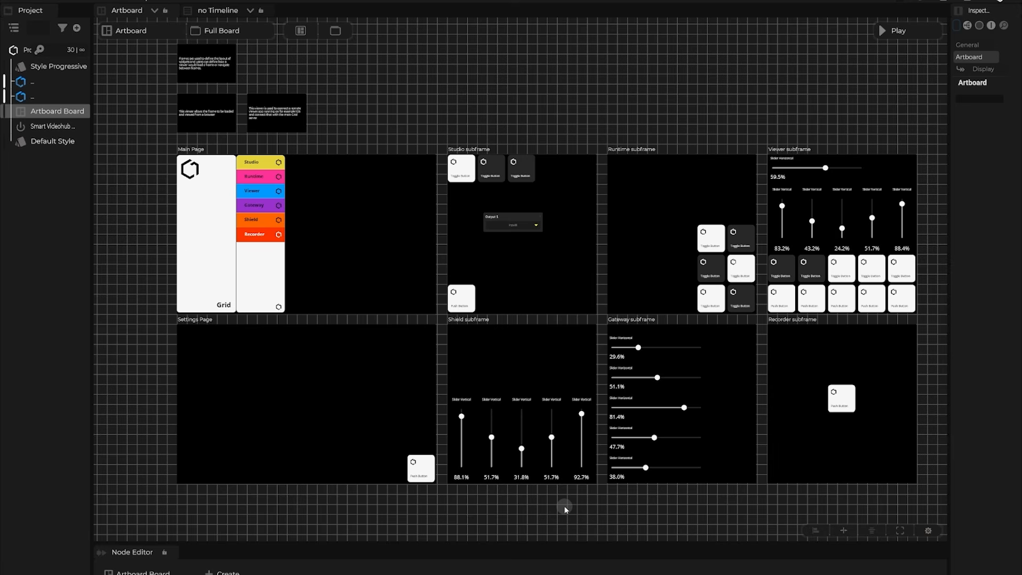